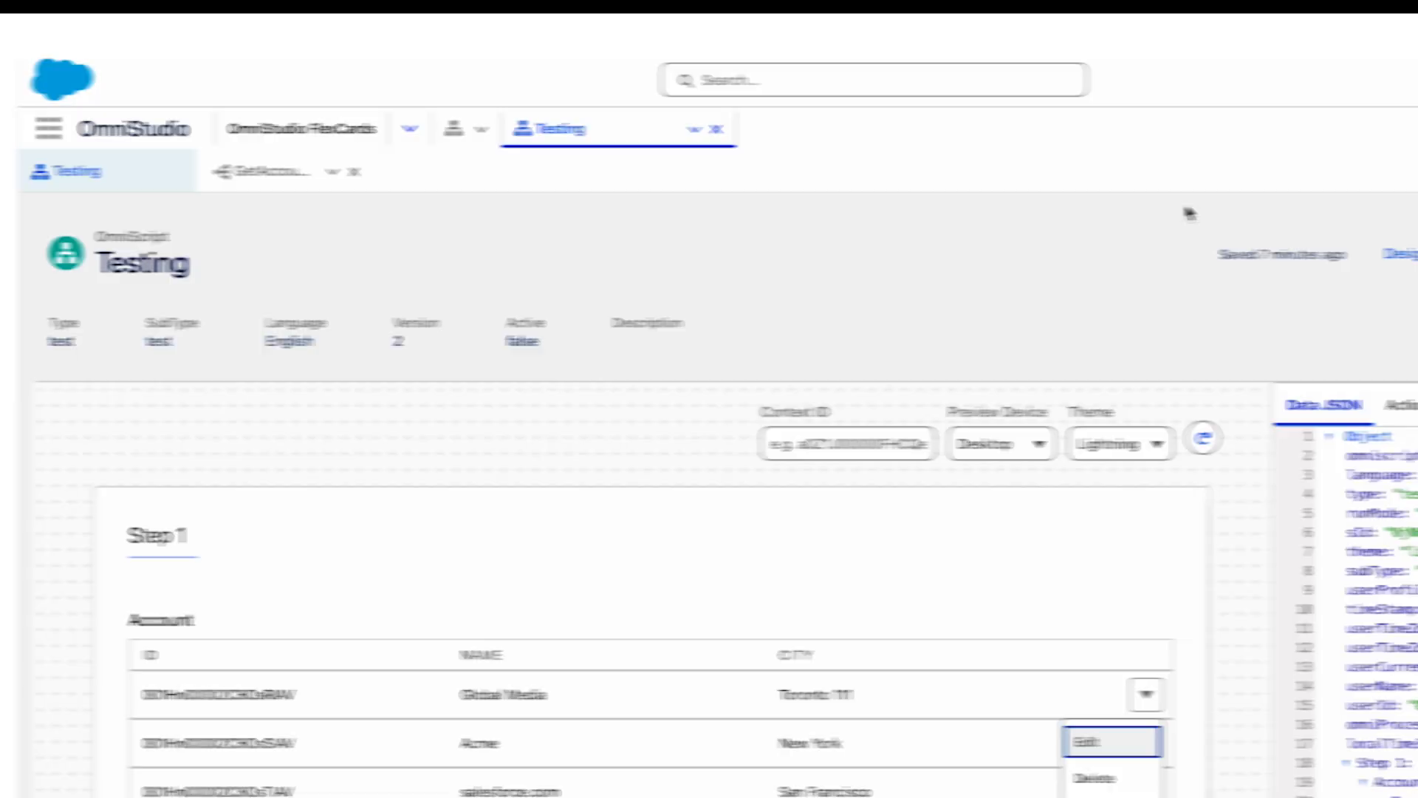
Switch the Testing OmniScript to its design view and open its GetAccountData Data Mapper for review.
{"action": "left_click", "coordinate": [1388, 253]}
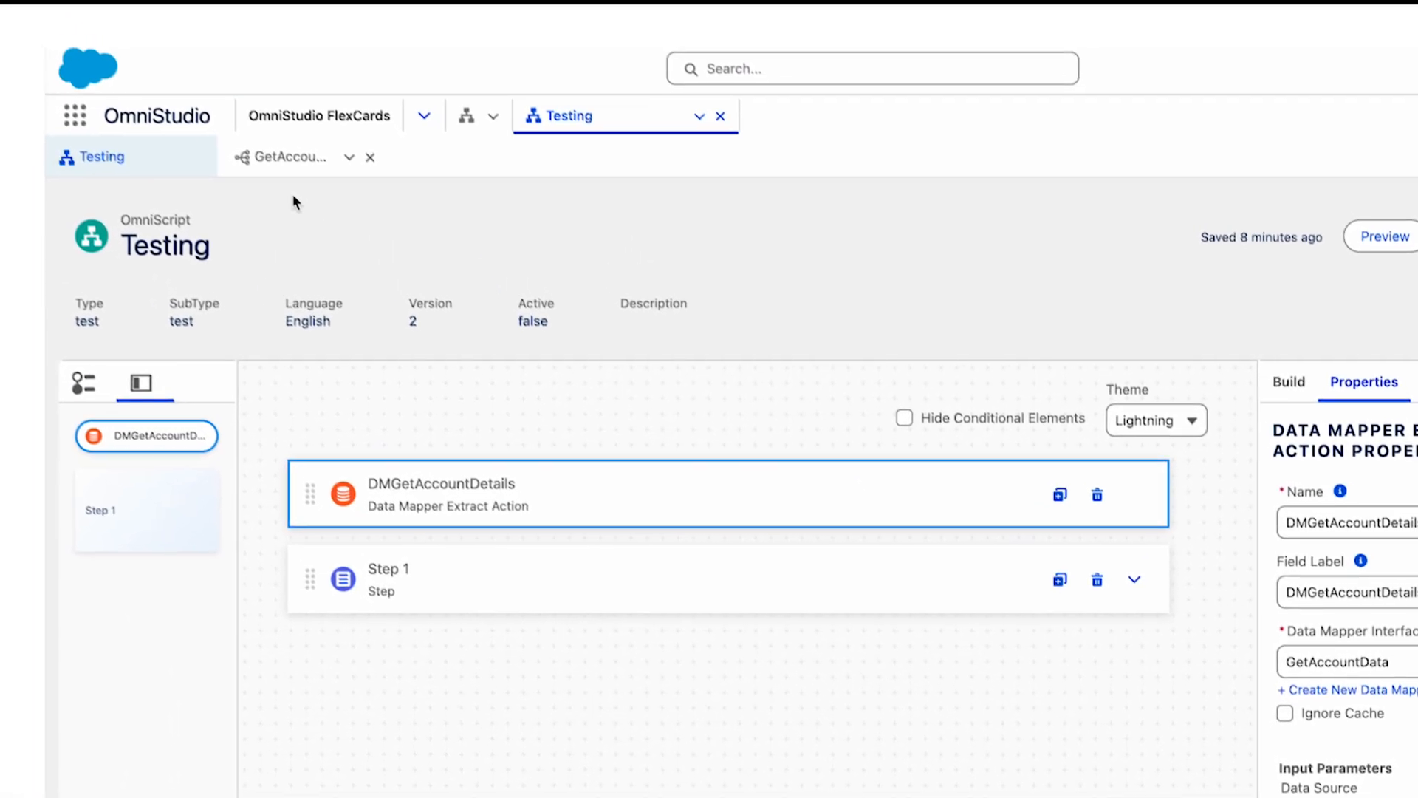
{"action": "left_click", "coordinate": [290, 156]}
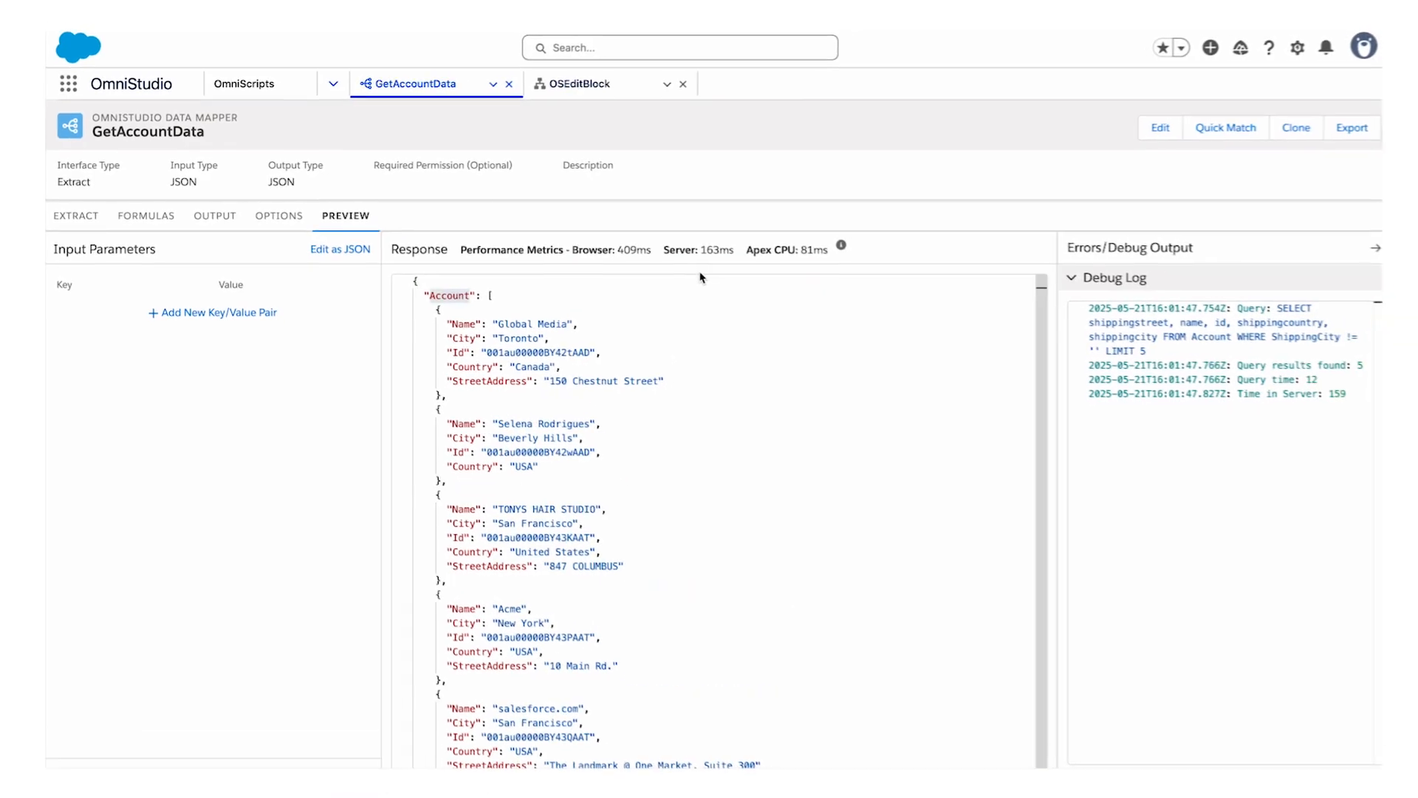
Open the OSEditBlock OmniScript and add an Edit Block element inside Step 1.
{"action": "left_click", "coordinate": [610, 86]}
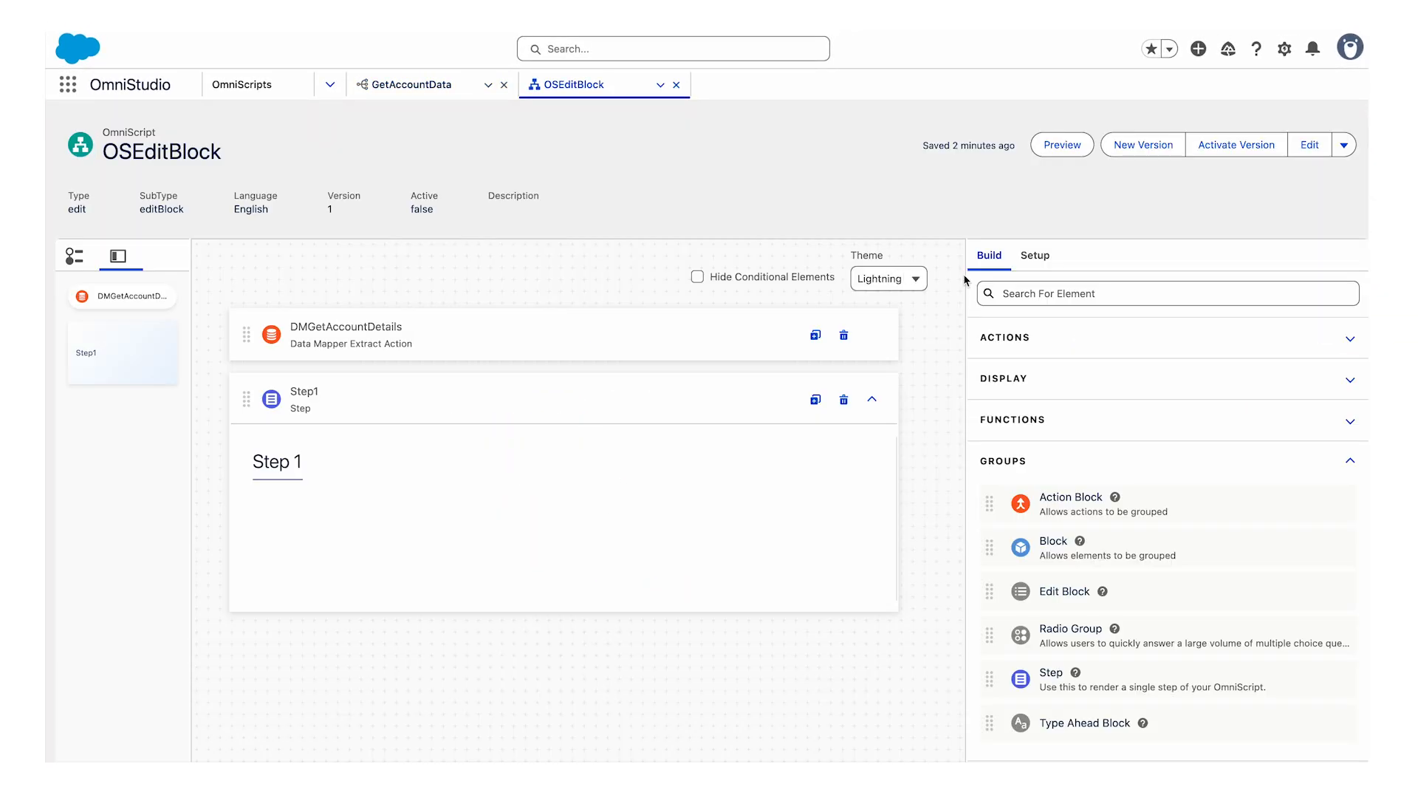
{"action": "left_click", "coordinate": [1026, 272]}
{"action": "type", "text": "edit"}
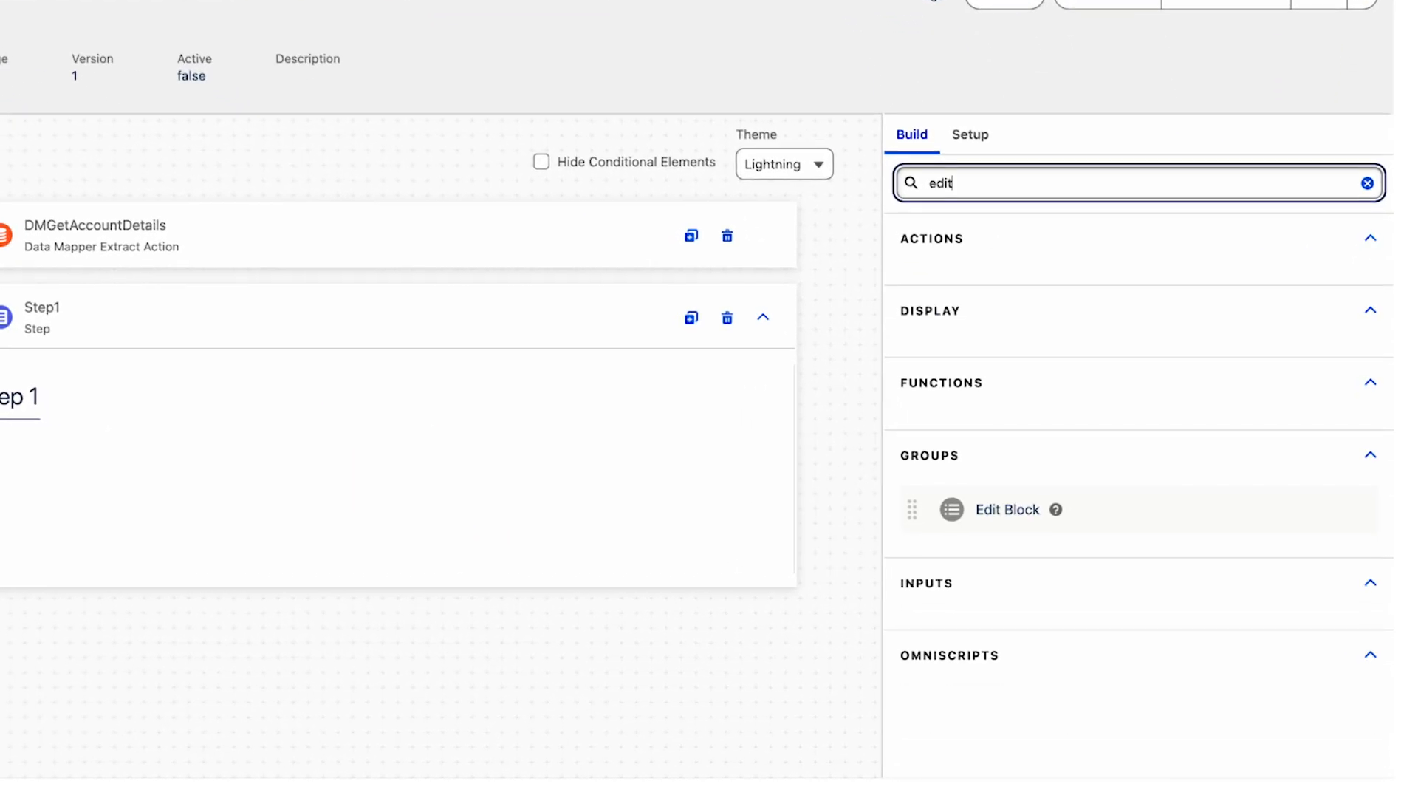
{"action": "left_click_drag", "start_coordinate": [990, 510], "coordinate": [477, 449]}
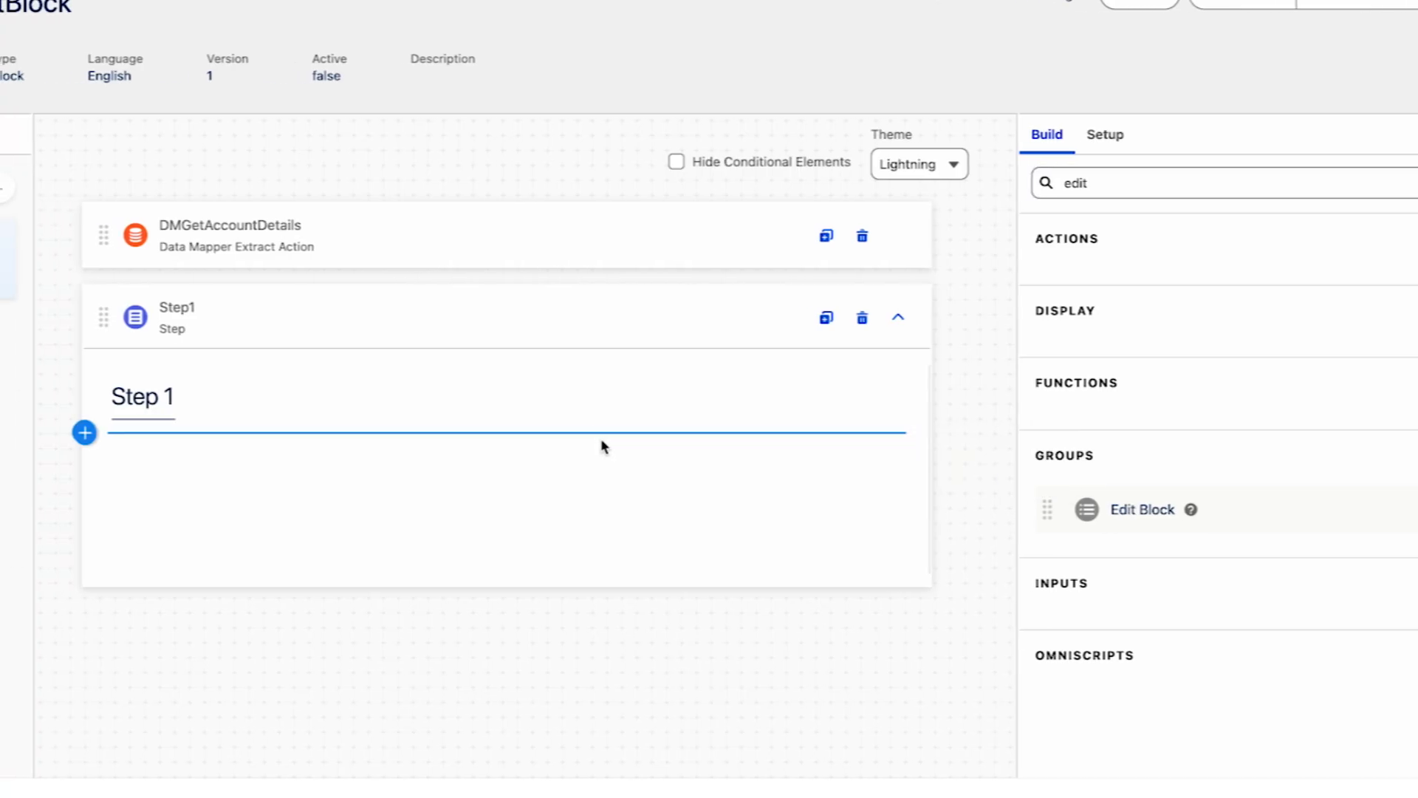
{"action": "left_click_drag", "start_coordinate": [601, 441], "coordinate": [603, 443]}
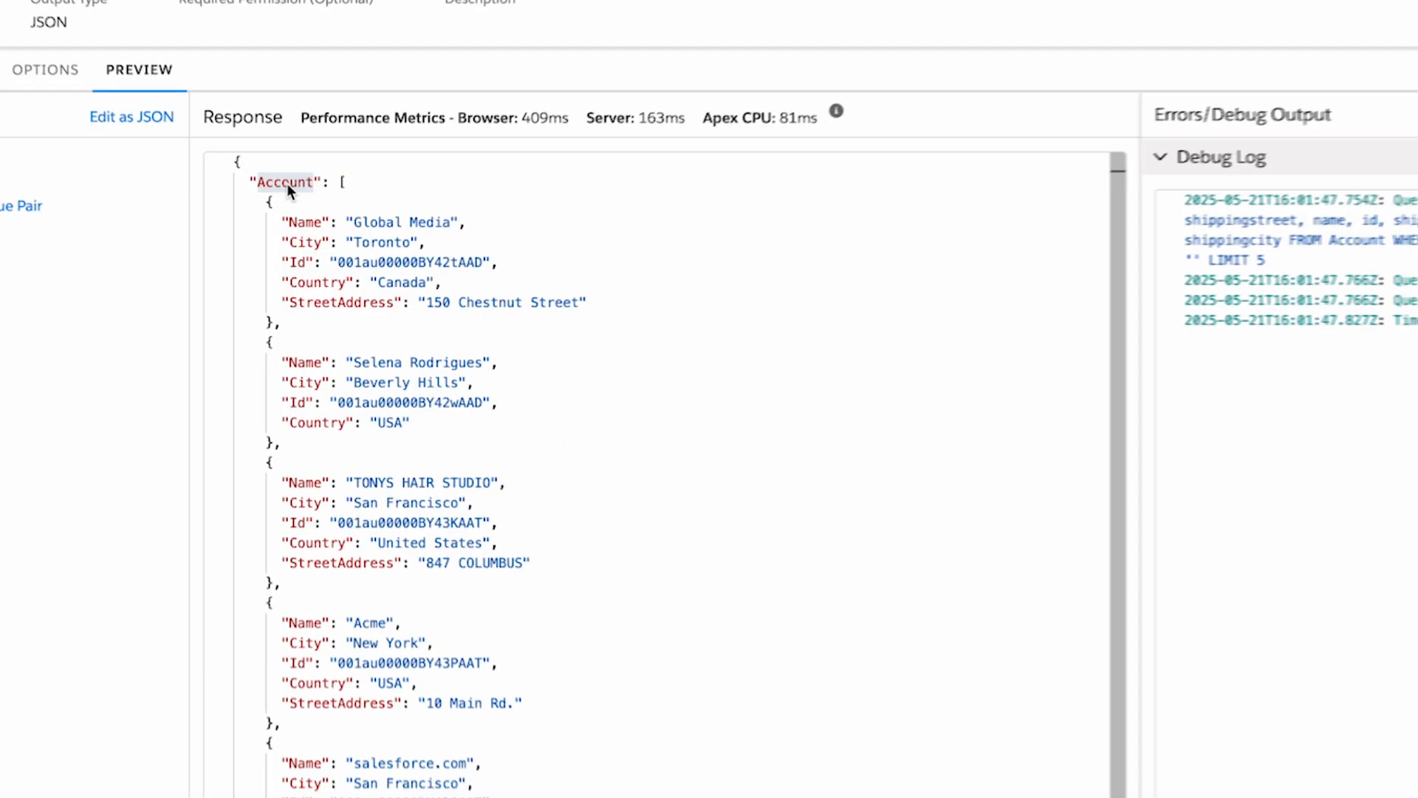
Copy the Account key from the GetAccountData response and use it as the edit block's Name and Field Label.
{"action": "double_click", "coordinate": [287, 183]}
{"action": "key", "text": "ctrl+c"}
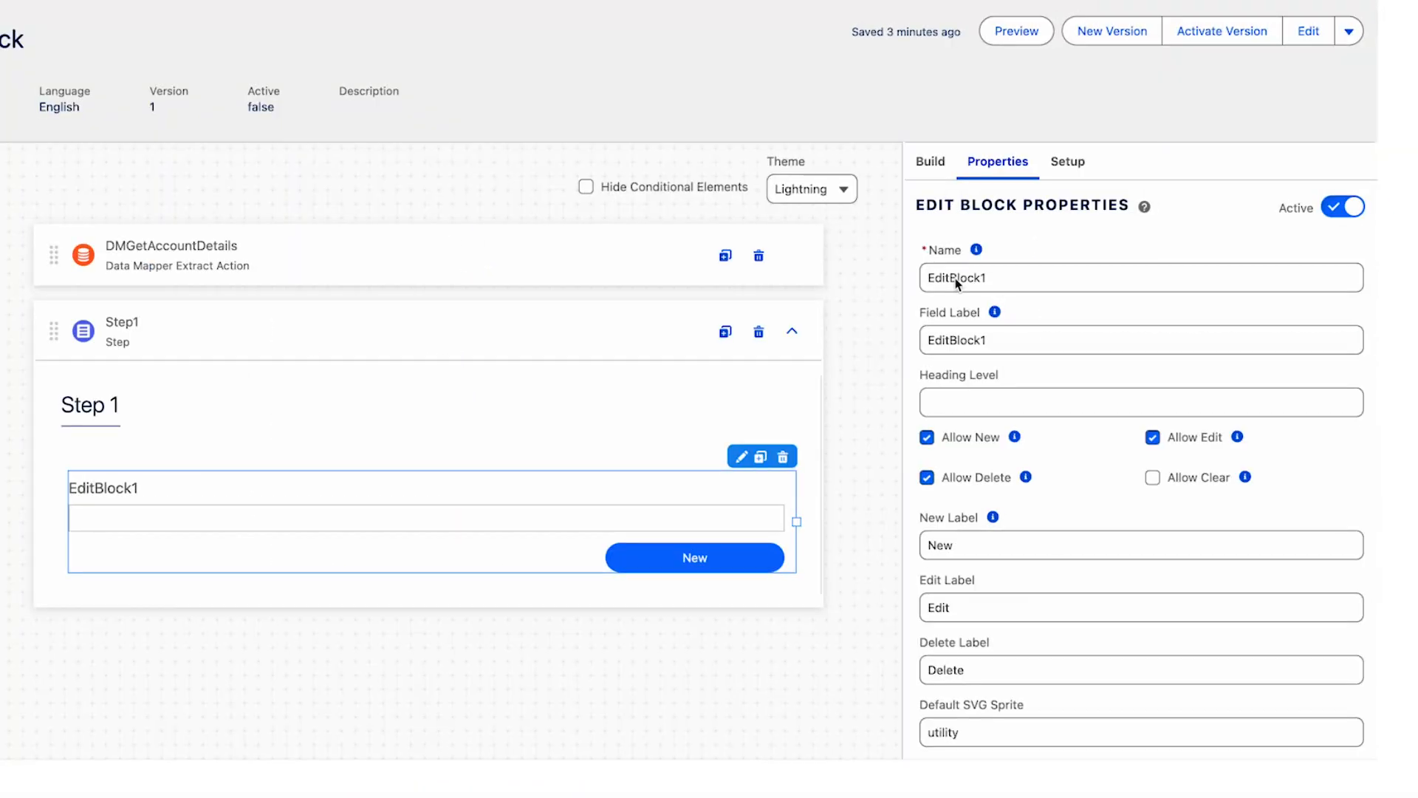
{"action": "double_click", "coordinate": [956, 283]}
{"action": "key", "text": "ctrl+v"}
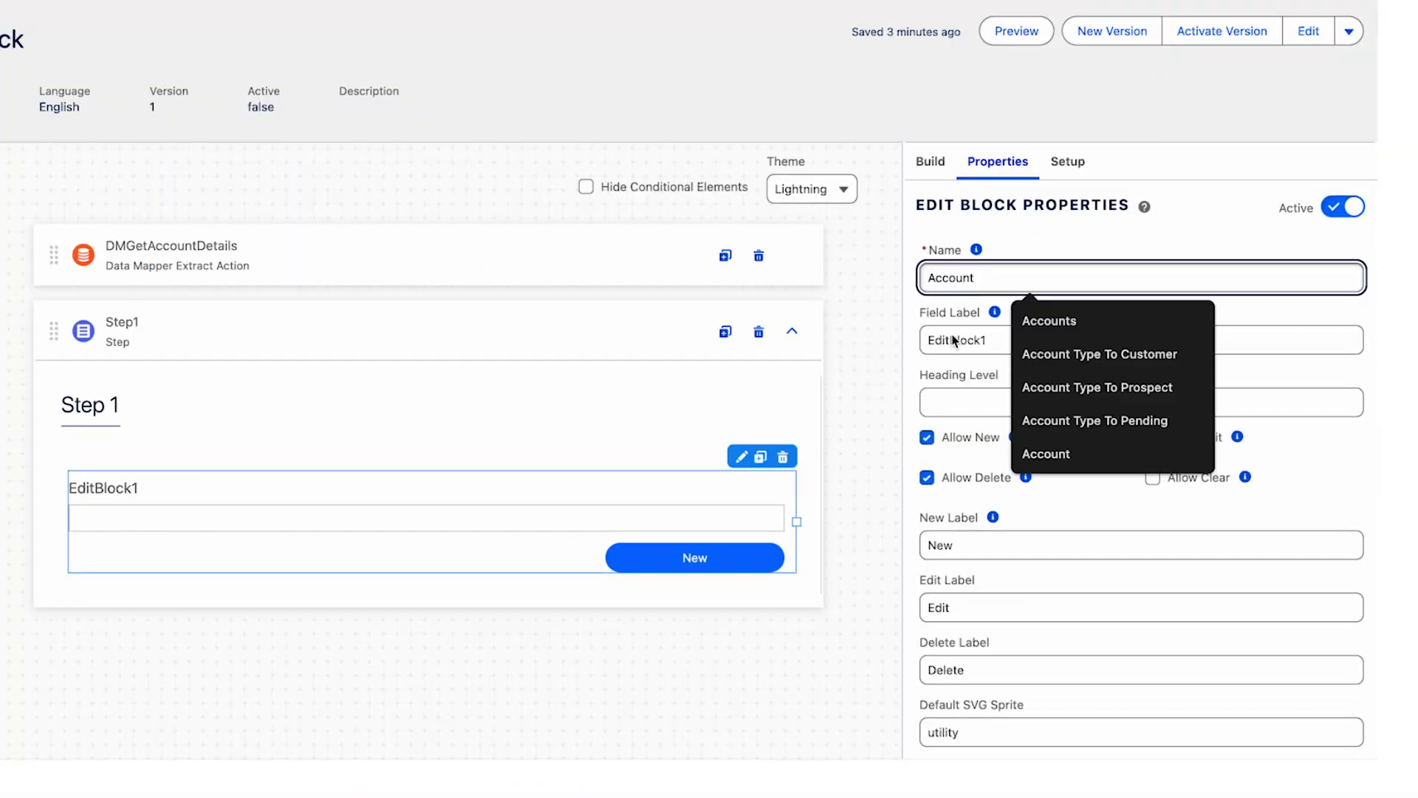
{"action": "double_click", "coordinate": [951, 336]}
{"action": "key", "text": "ctrl+v"}
{"action": "left_click", "coordinate": [923, 362]}
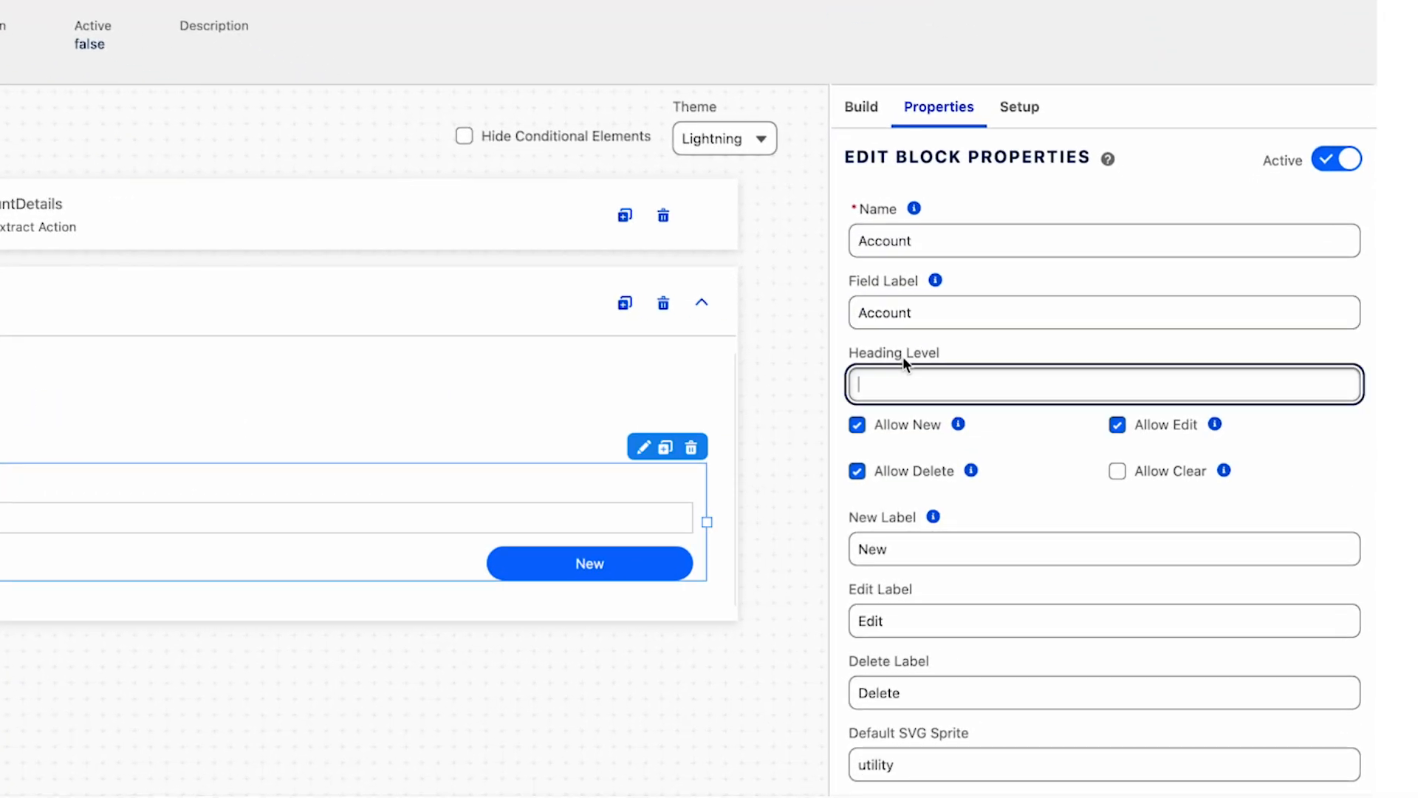
Disable Allow New, Allow Delete and Allow Edit for the Account edit block.
{"action": "left_click", "coordinate": [857, 421]}
{"action": "left_click", "coordinate": [857, 472]}
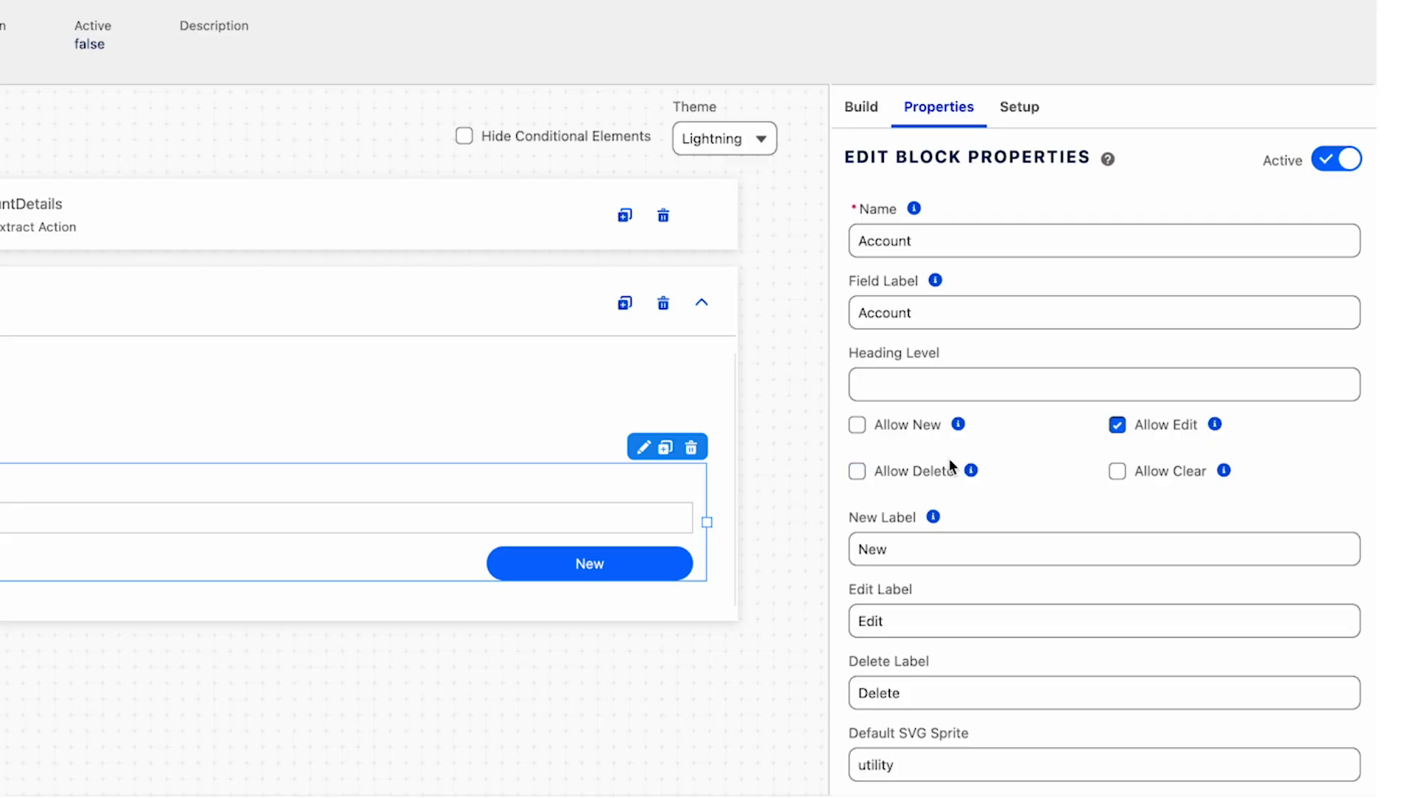
{"action": "left_click", "coordinate": [1117, 424]}
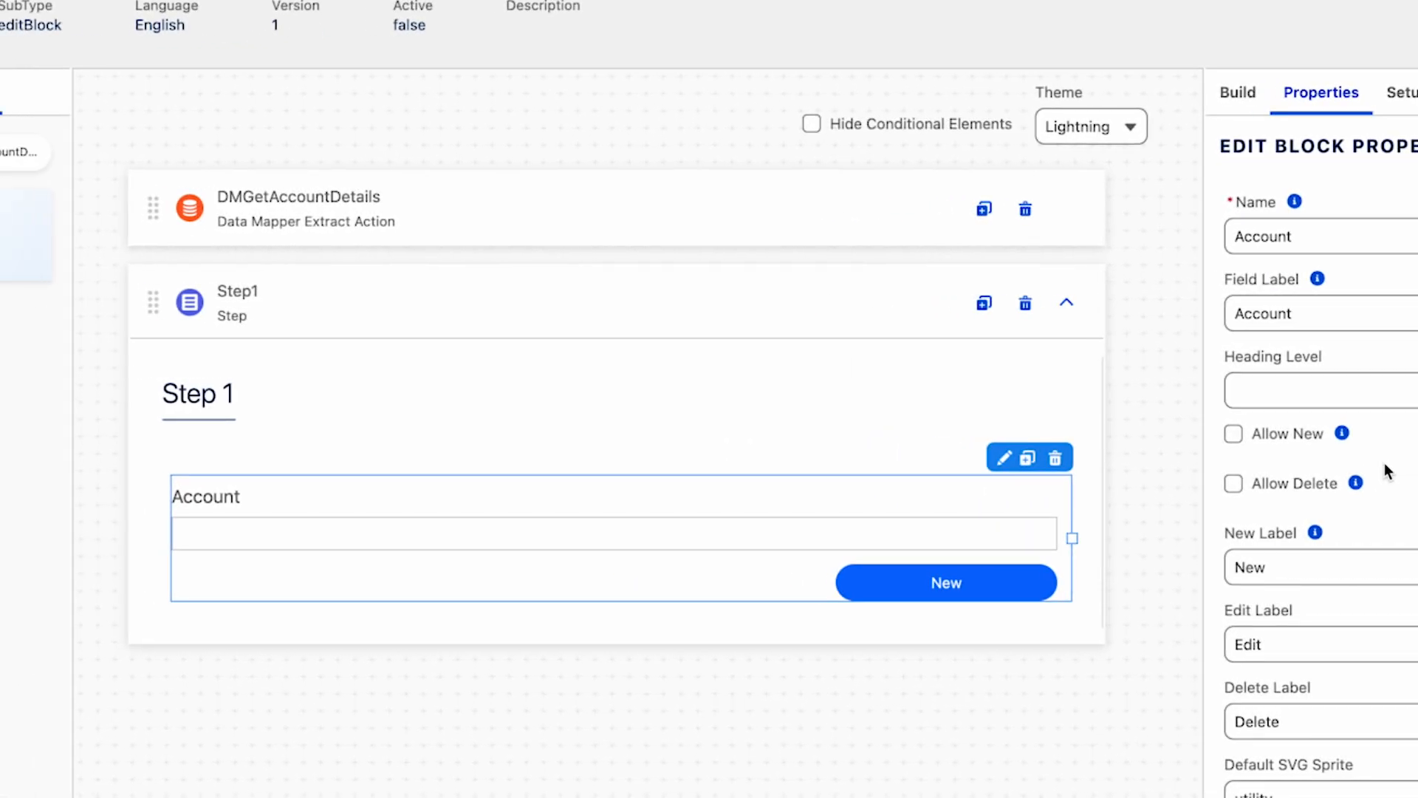
Open the Account edit block for editing and add a single-line Text input inside it.
{"action": "left_click", "coordinate": [1002, 458]}
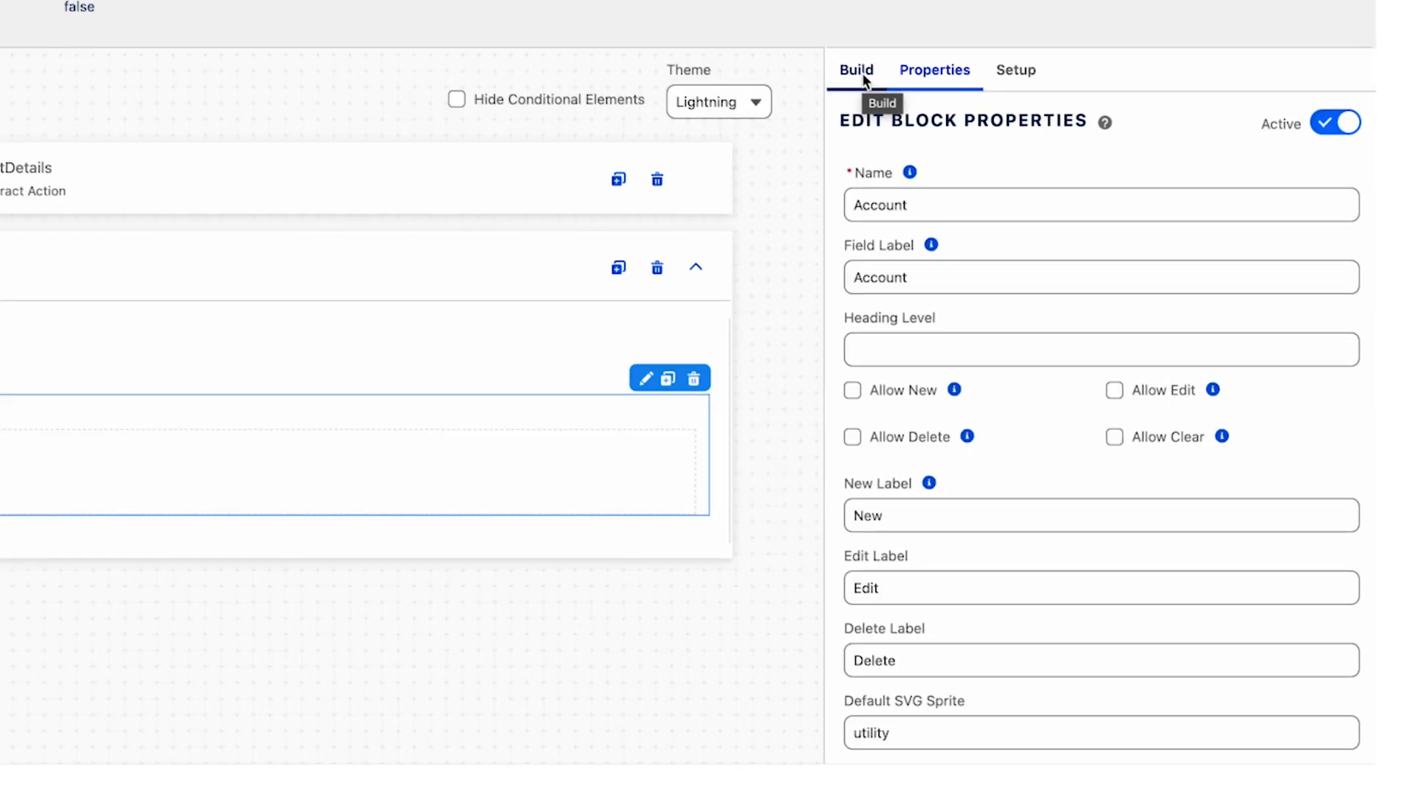
{"action": "left_click", "coordinate": [862, 73]}
{"action": "double_click", "coordinate": [912, 124]}
{"action": "type", "text": "text"}
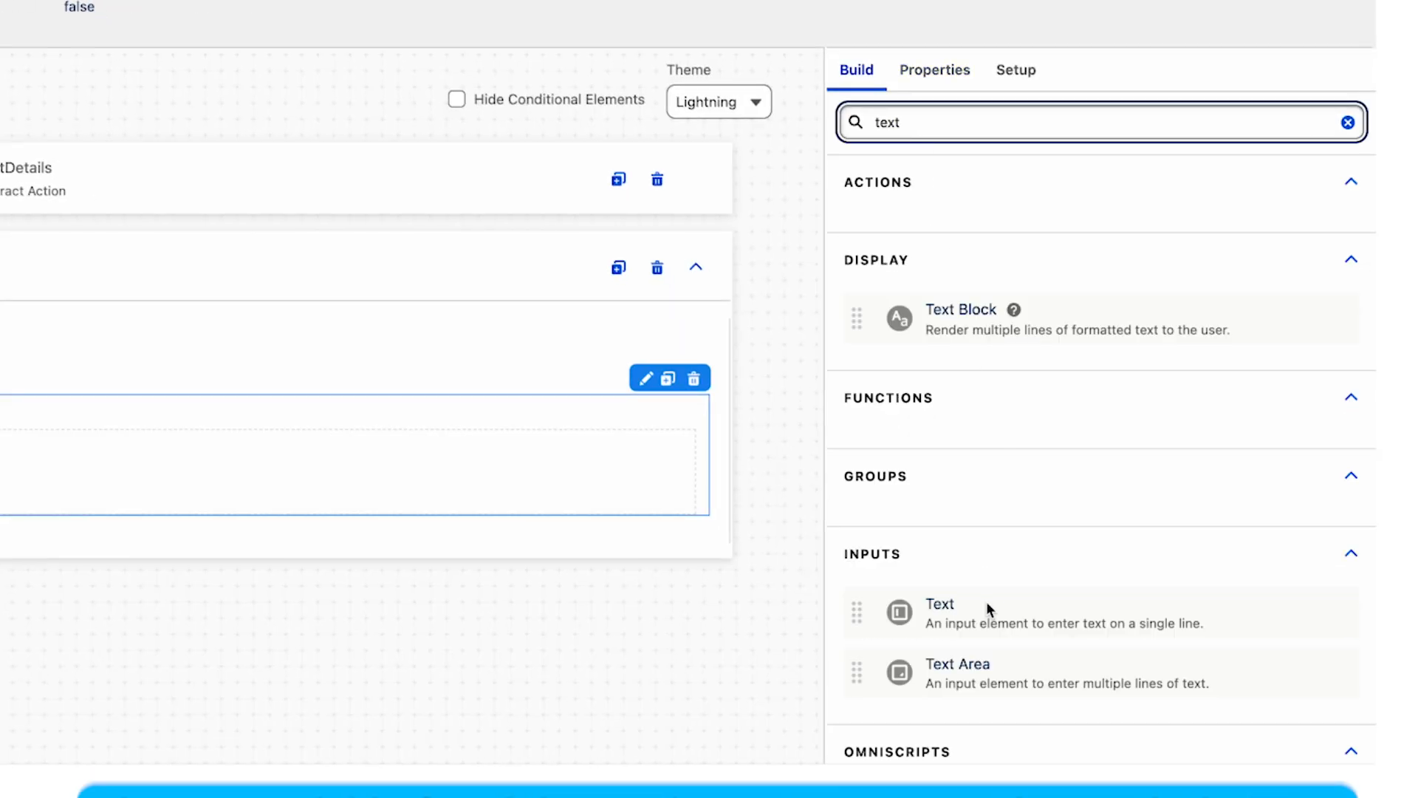
{"action": "left_click_drag", "start_coordinate": [988, 607], "coordinate": [330, 450]}
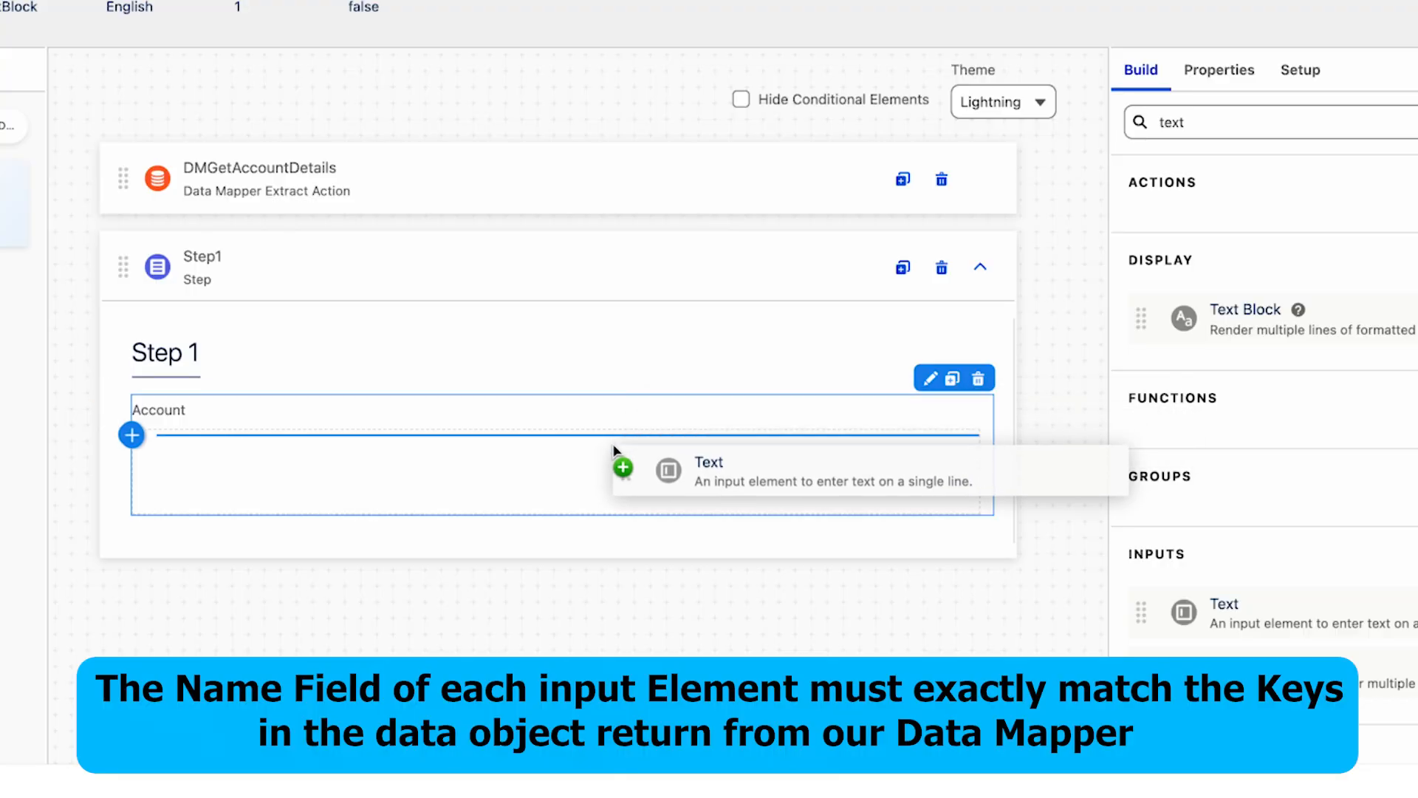
{"action": "left_click_drag", "start_coordinate": [613, 448], "coordinate": [612, 447]}
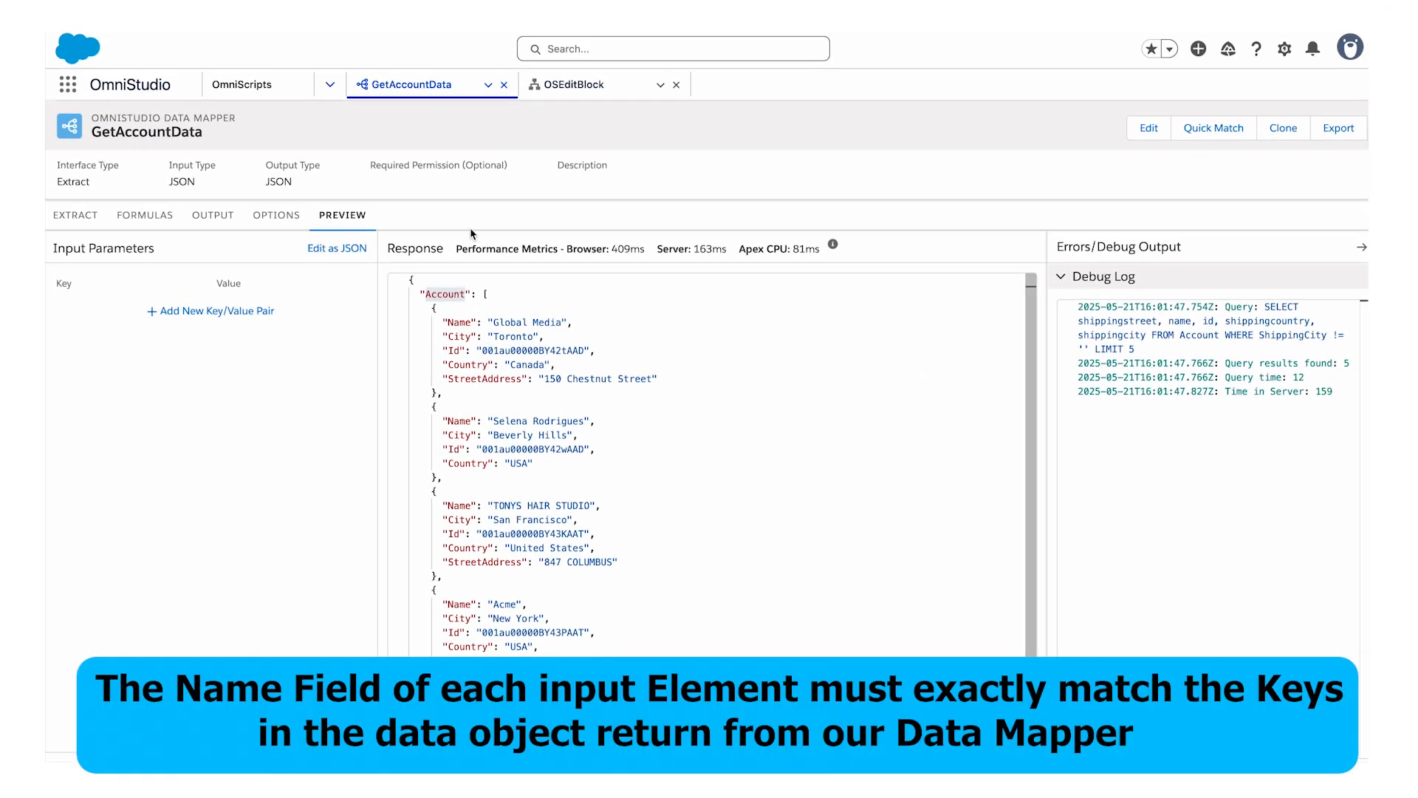
Compare the names of the text elements in OSEditBlock, such as City, with the keys in the GetAccountData response.
{"action": "left_click", "coordinate": [567, 85]}
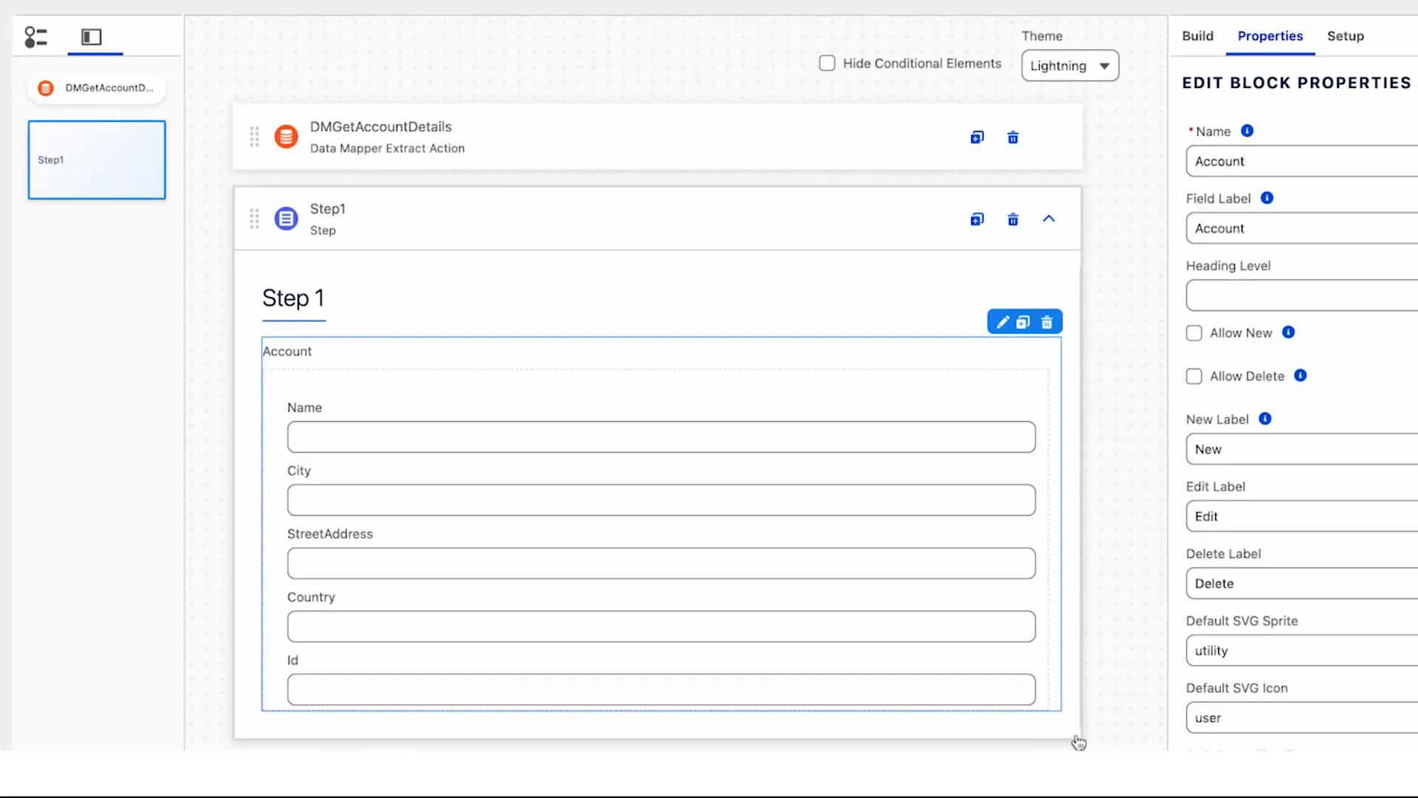
{"action": "left_click", "coordinate": [1030, 500]}
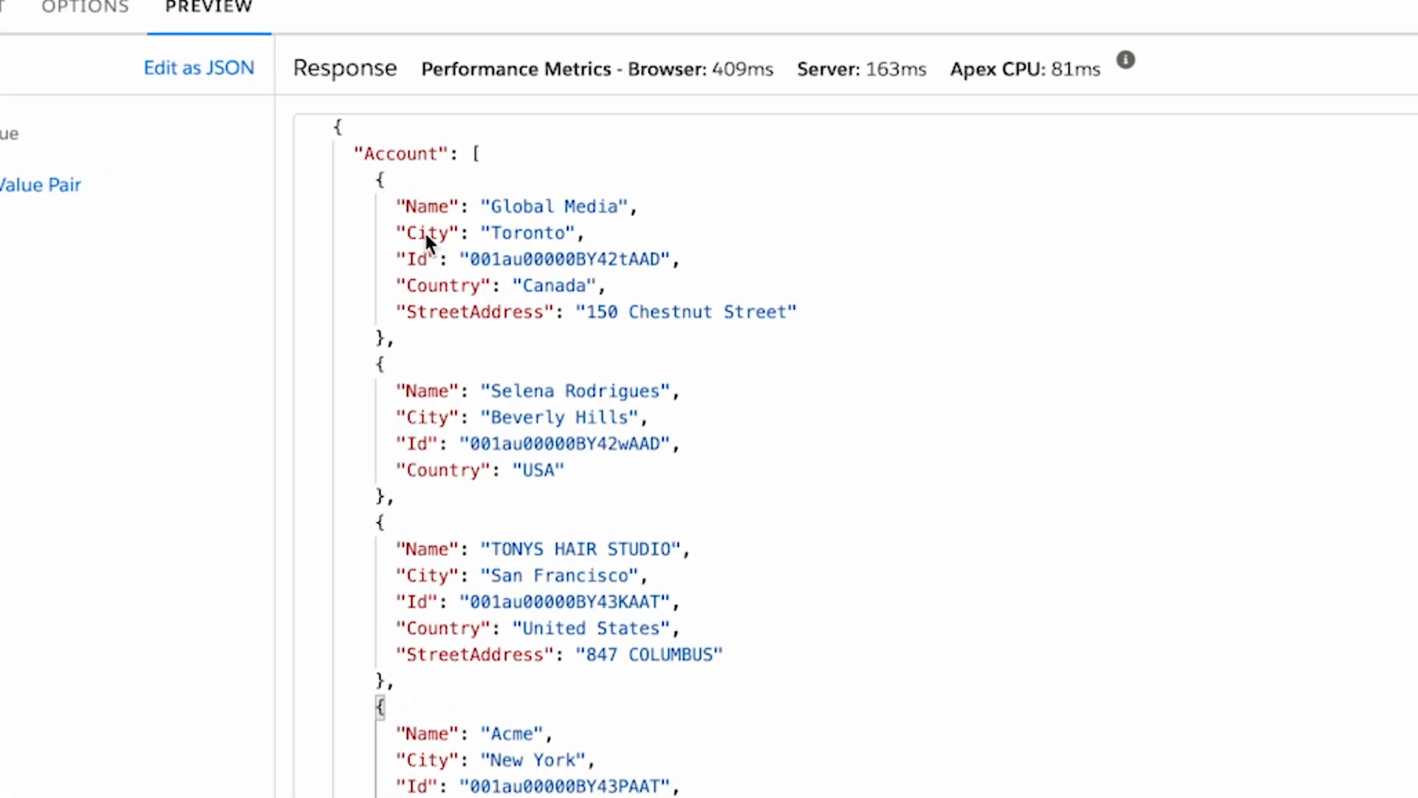
{"action": "double_click", "coordinate": [512, 209]}
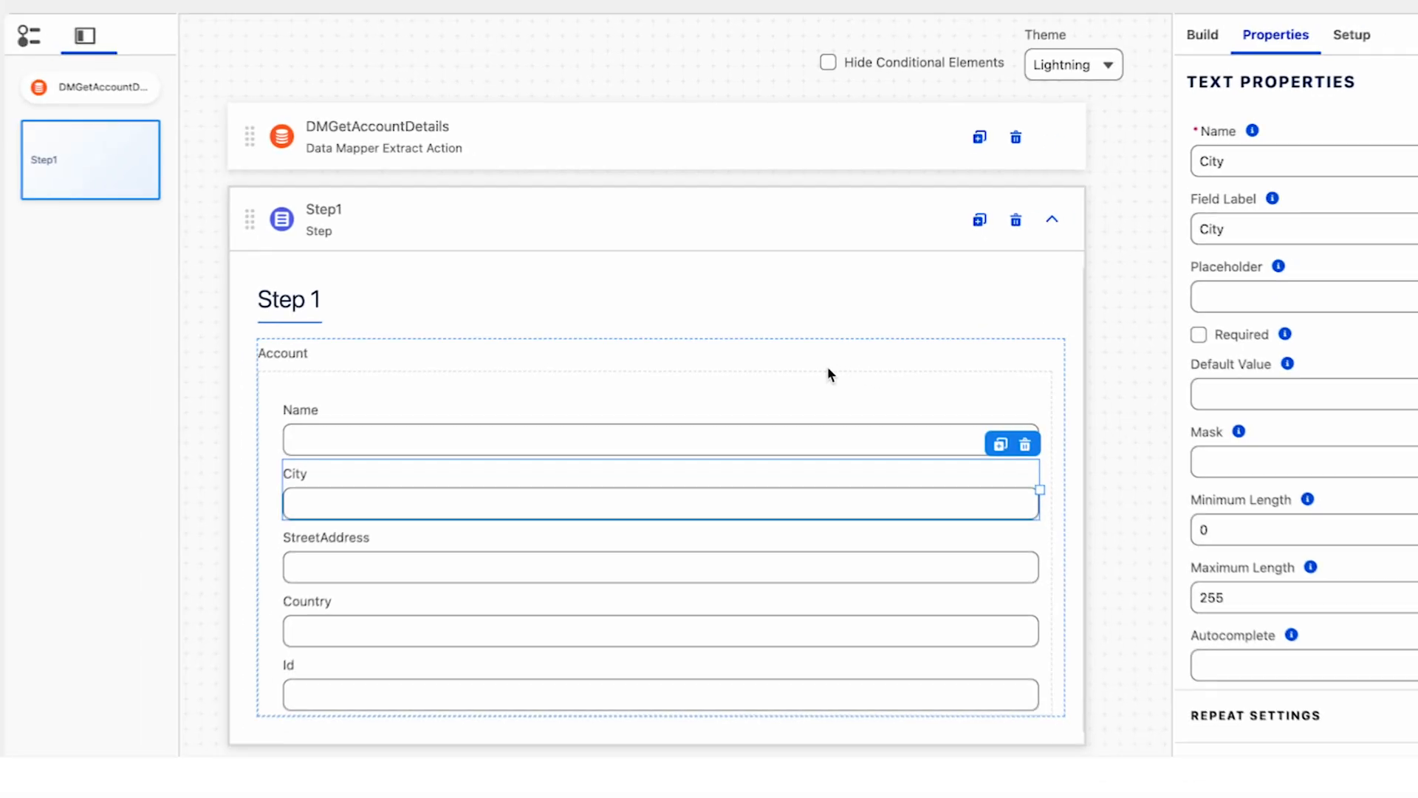
Select the Account edit block and set its Select Mode to Single.
{"action": "left_click", "coordinate": [827, 365]}
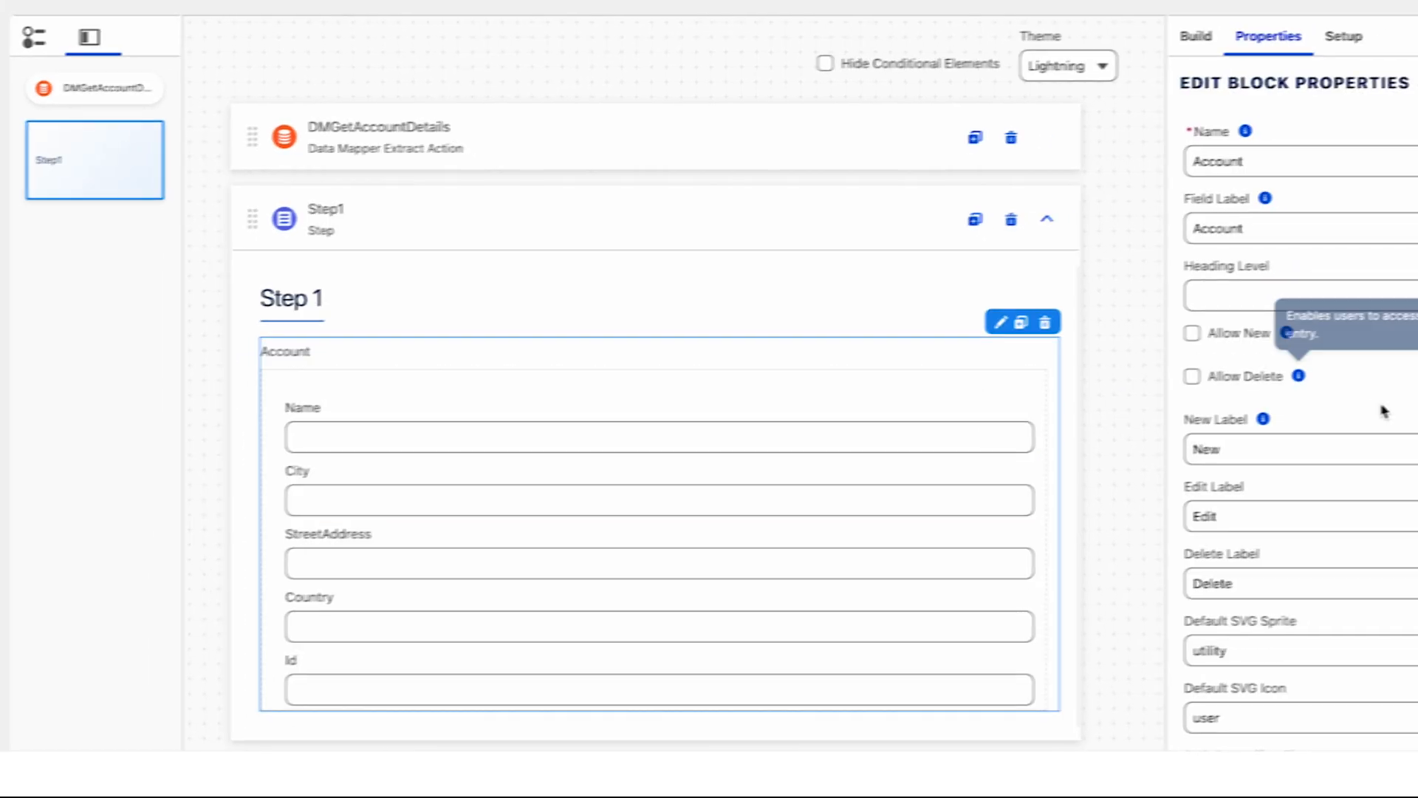
{"action": "scroll", "coordinate": [1391, 411], "scroll_direction": "down", "scroll_amount": 3}
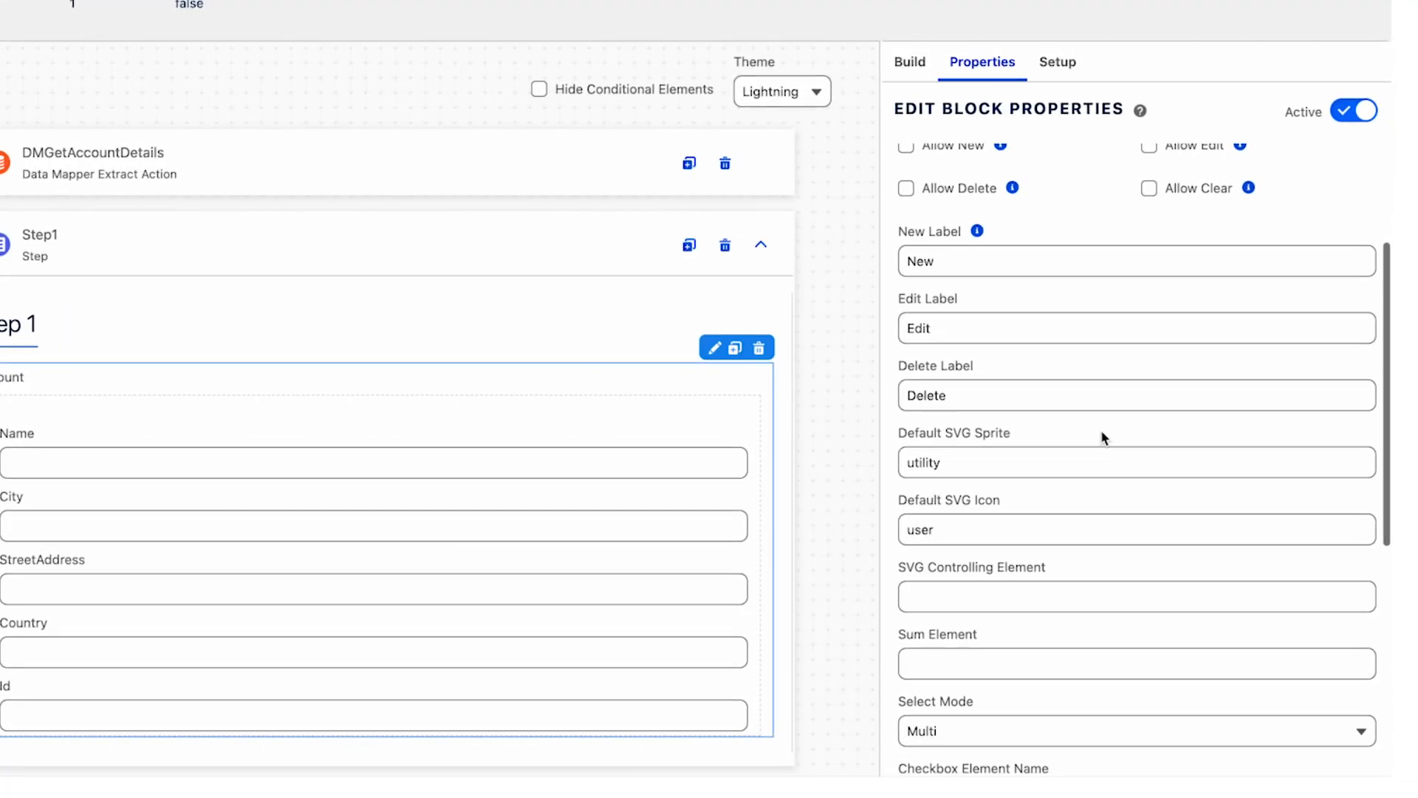
{"action": "scroll", "coordinate": [1103, 438], "scroll_direction": "down", "scroll_amount": 3}
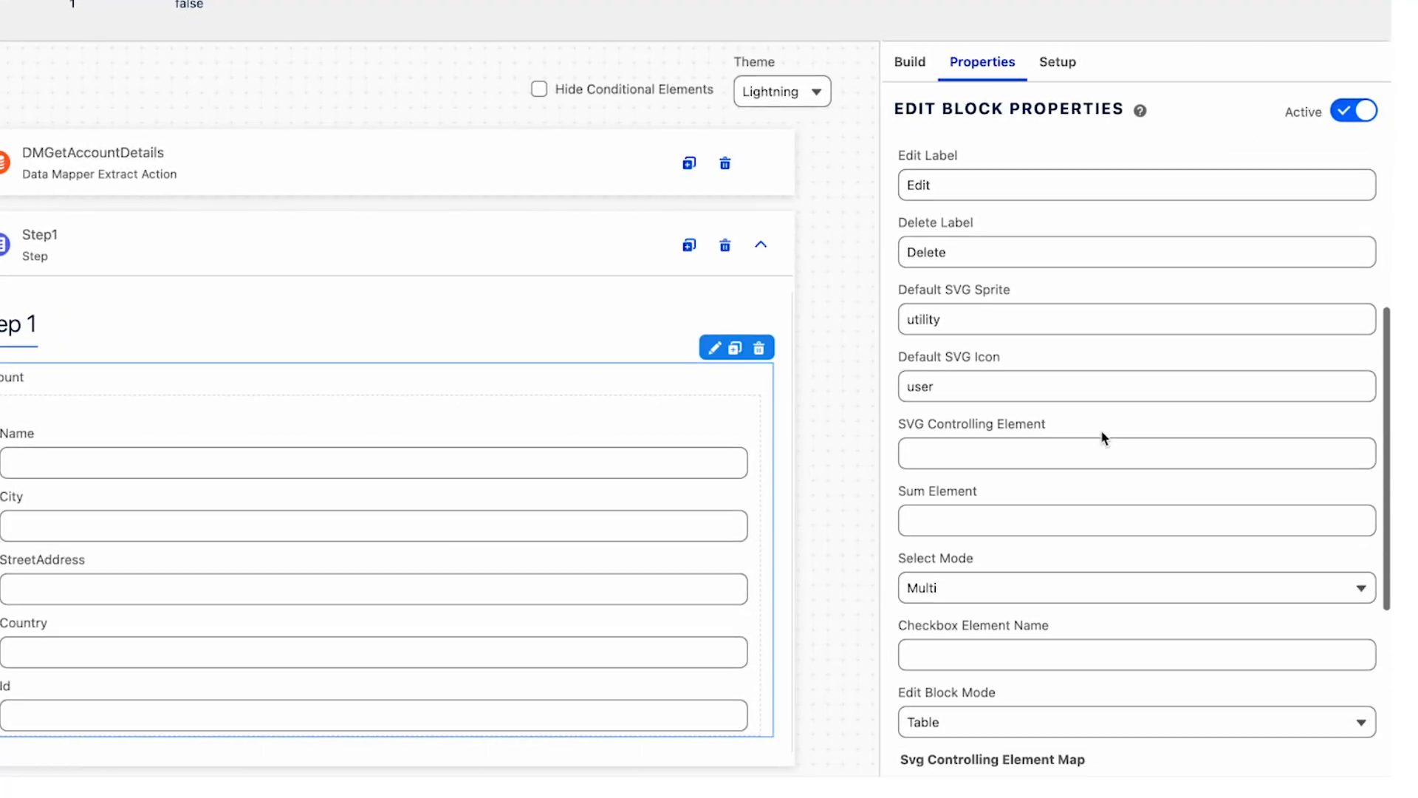
{"action": "left_click", "coordinate": [1000, 563]}
{"action": "left_click", "coordinate": [984, 602]}
{"action": "scroll", "coordinate": [984, 604], "scroll_direction": "down", "scroll_amount": 1}
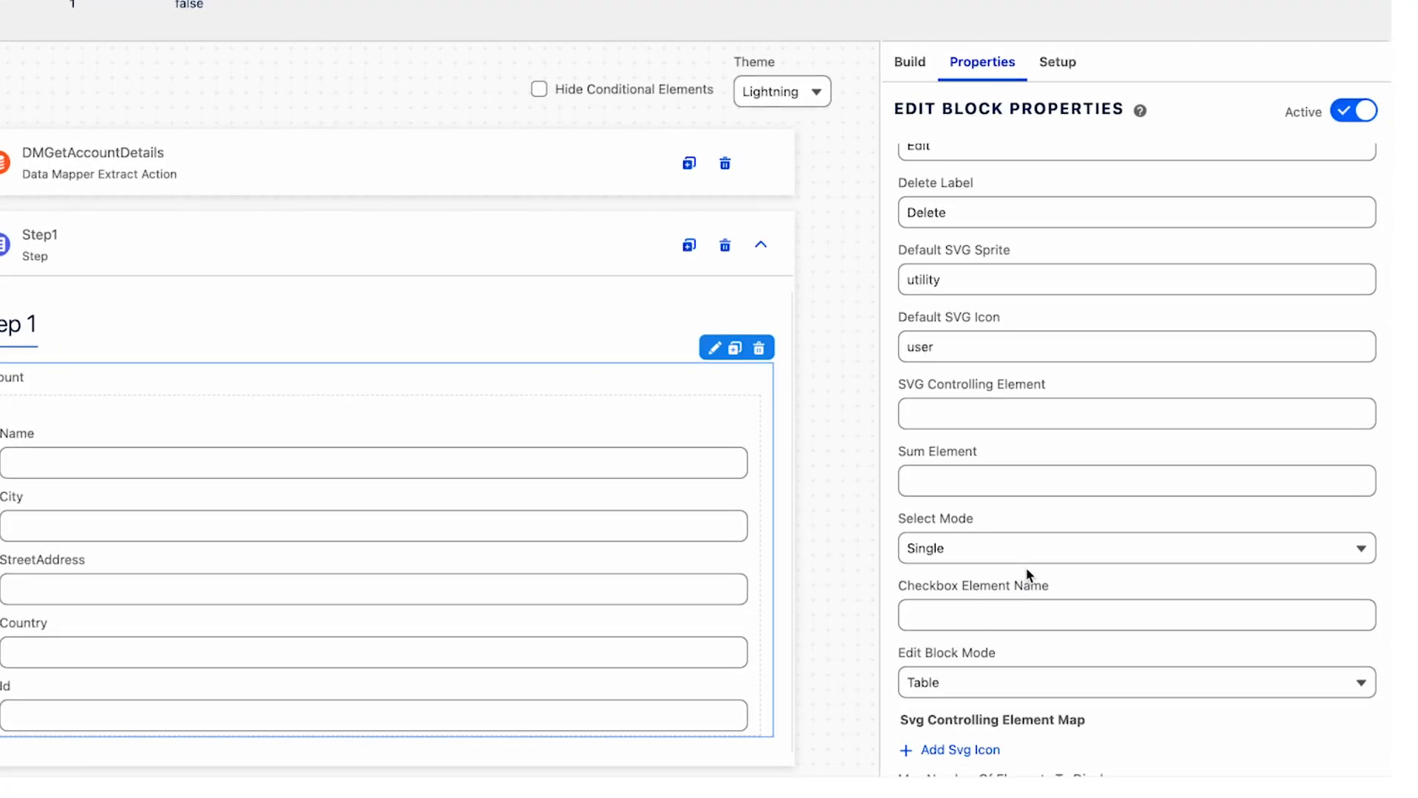
Choose Table as the Account block's Edit Block Mode and set Max Number Of Elements To Display to 5.
{"action": "scroll", "coordinate": [991, 583], "scroll_direction": "down", "scroll_amount": 3}
{"action": "left_click", "coordinate": [988, 586]}
{"action": "scroll", "coordinate": [990, 590], "scroll_direction": "down", "scroll_amount": 2}
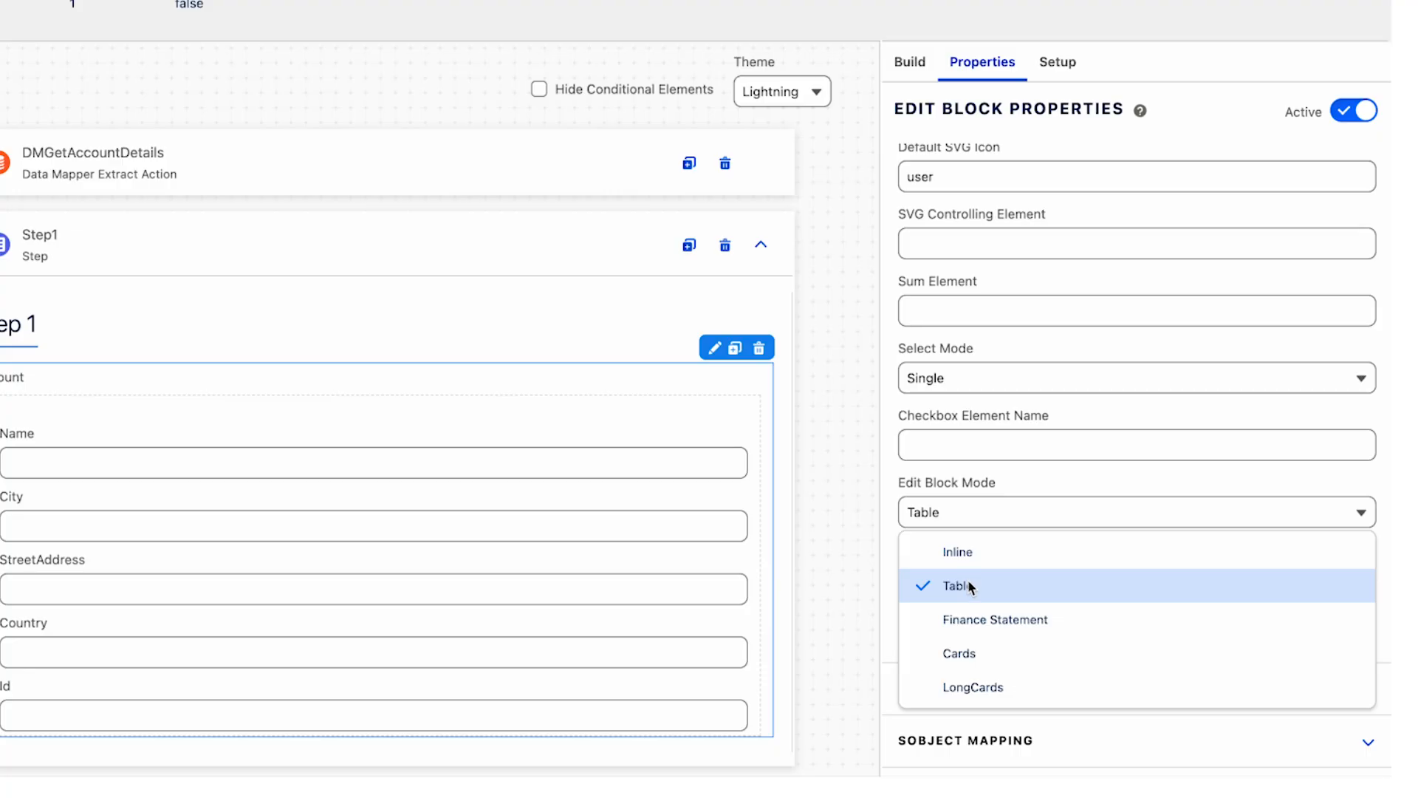
{"action": "left_click", "coordinate": [968, 581]}
{"action": "scroll", "coordinate": [953, 561], "scroll_direction": "down", "scroll_amount": 2}
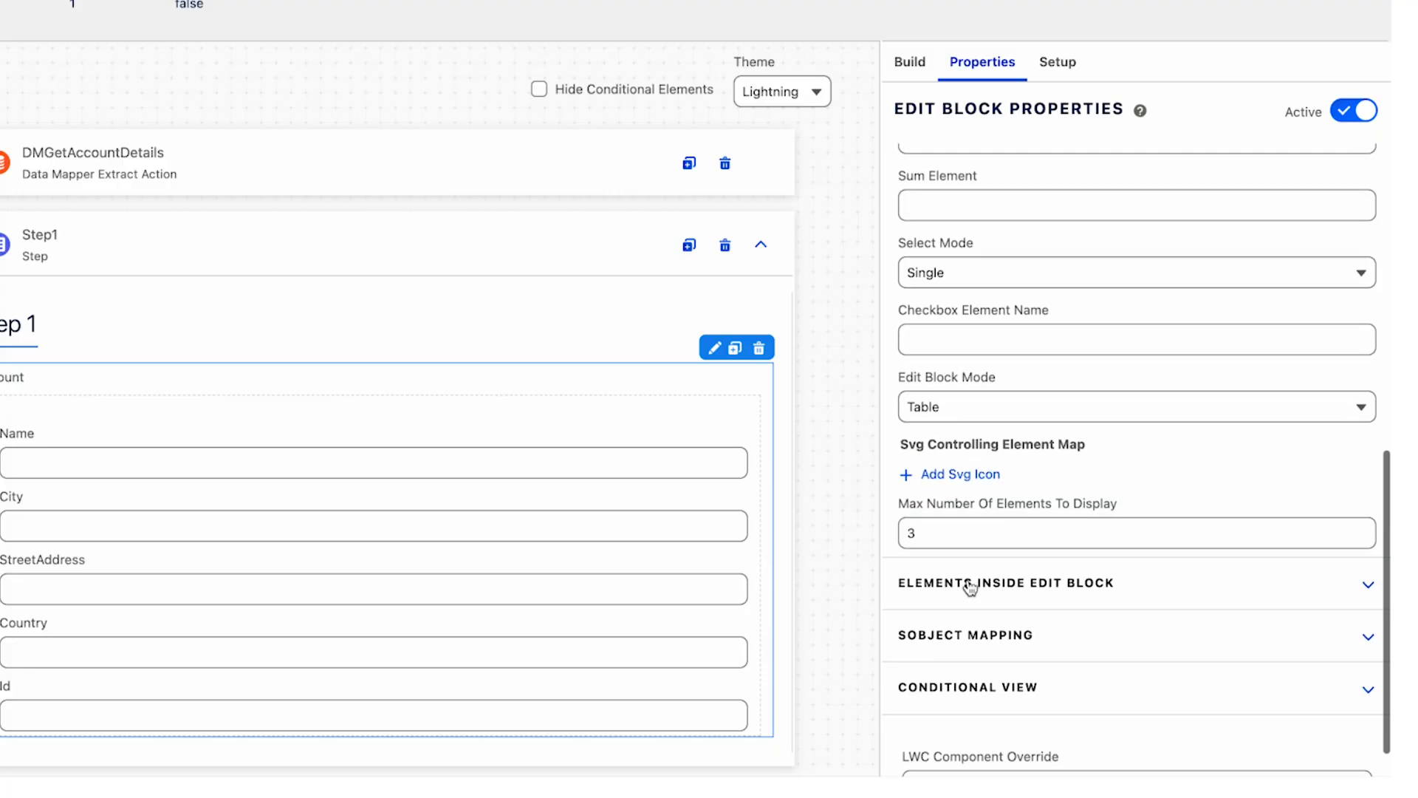
{"action": "left_click", "coordinate": [932, 534]}
{"action": "key", "text": "BackSpace"}
{"action": "type", "text": "5"}
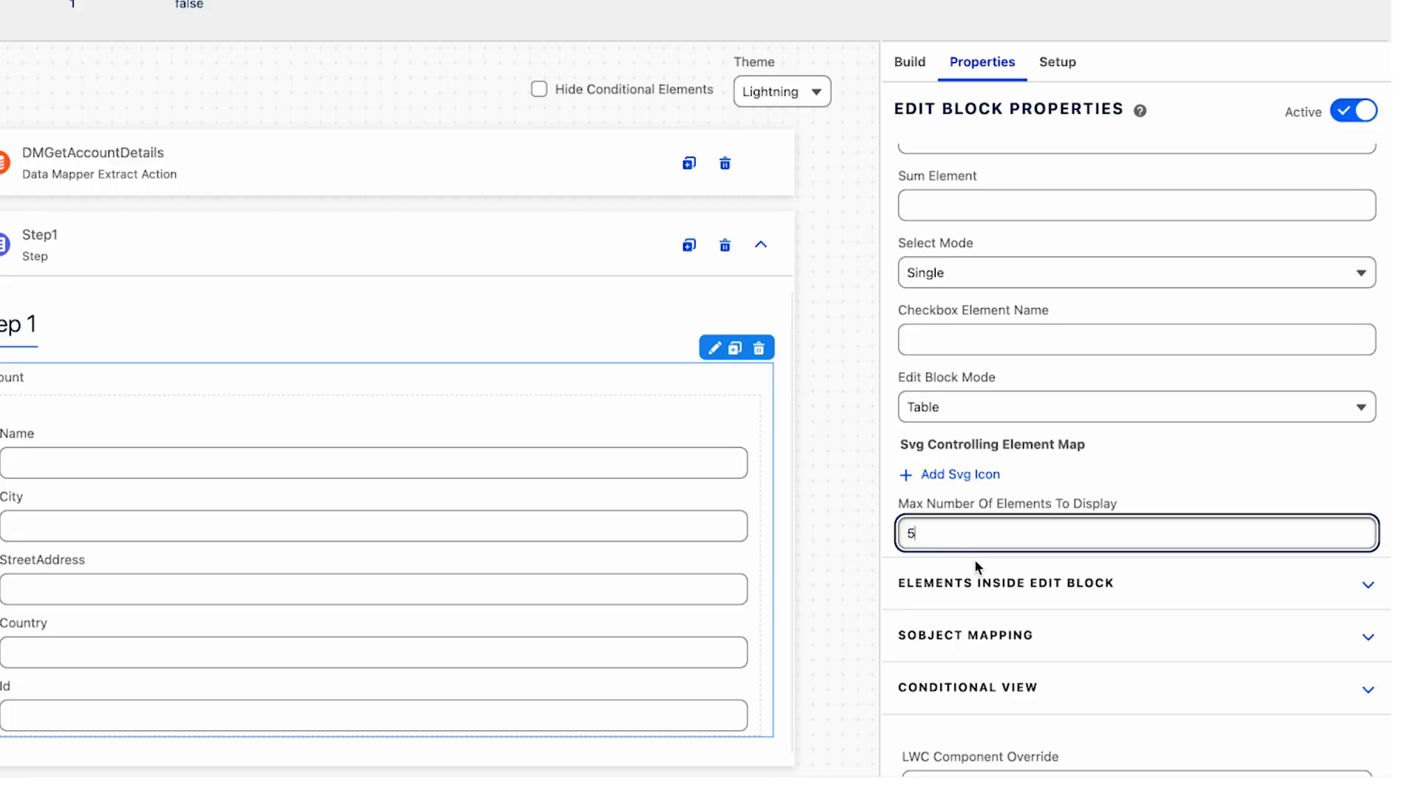
Include Name, City, StreetAddress, Country and Id as the elements inside the Account edit block.
{"action": "scroll", "coordinate": [973, 558], "scroll_direction": "down", "scroll_amount": 1}
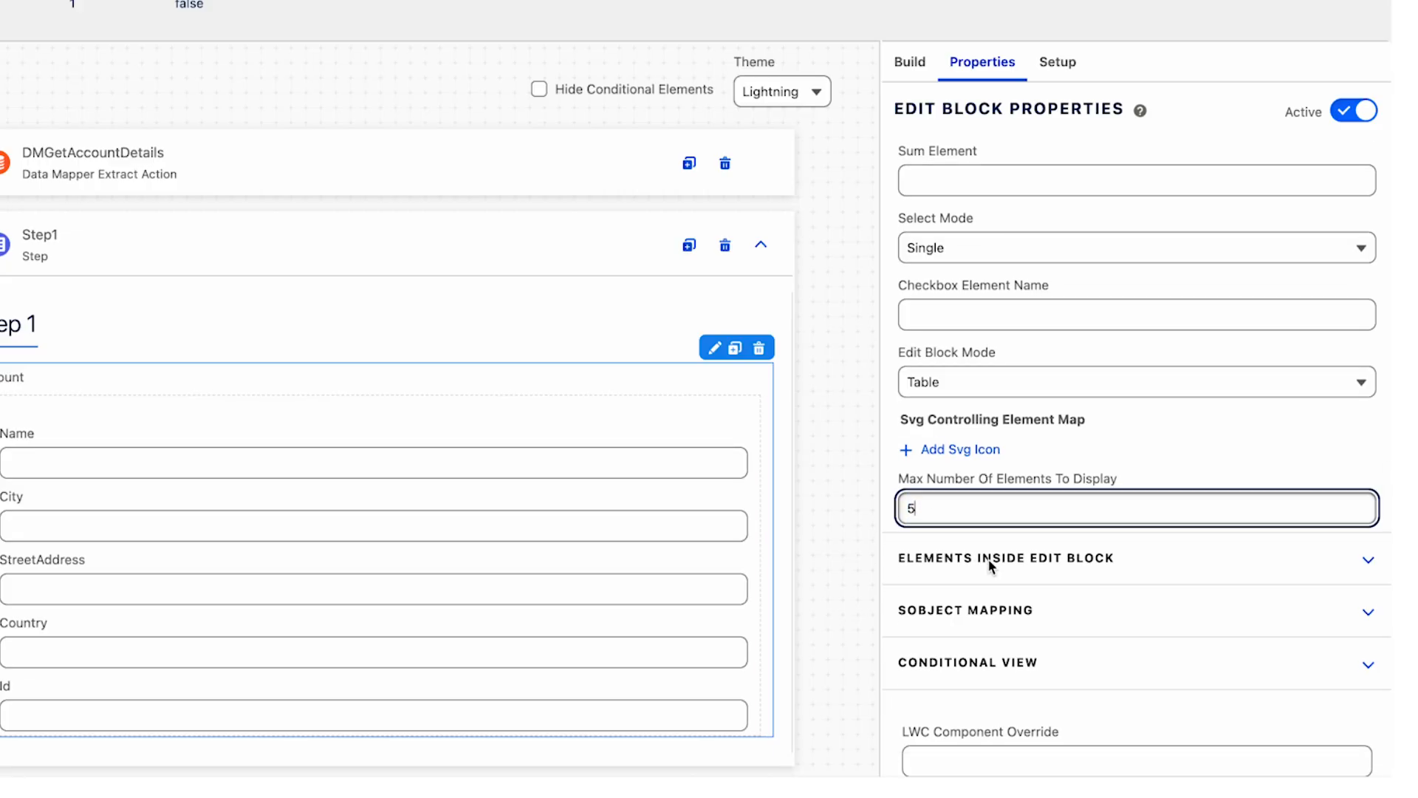
{"action": "left_click", "coordinate": [990, 565]}
{"action": "scroll", "coordinate": [990, 565], "scroll_direction": "down", "scroll_amount": 4}
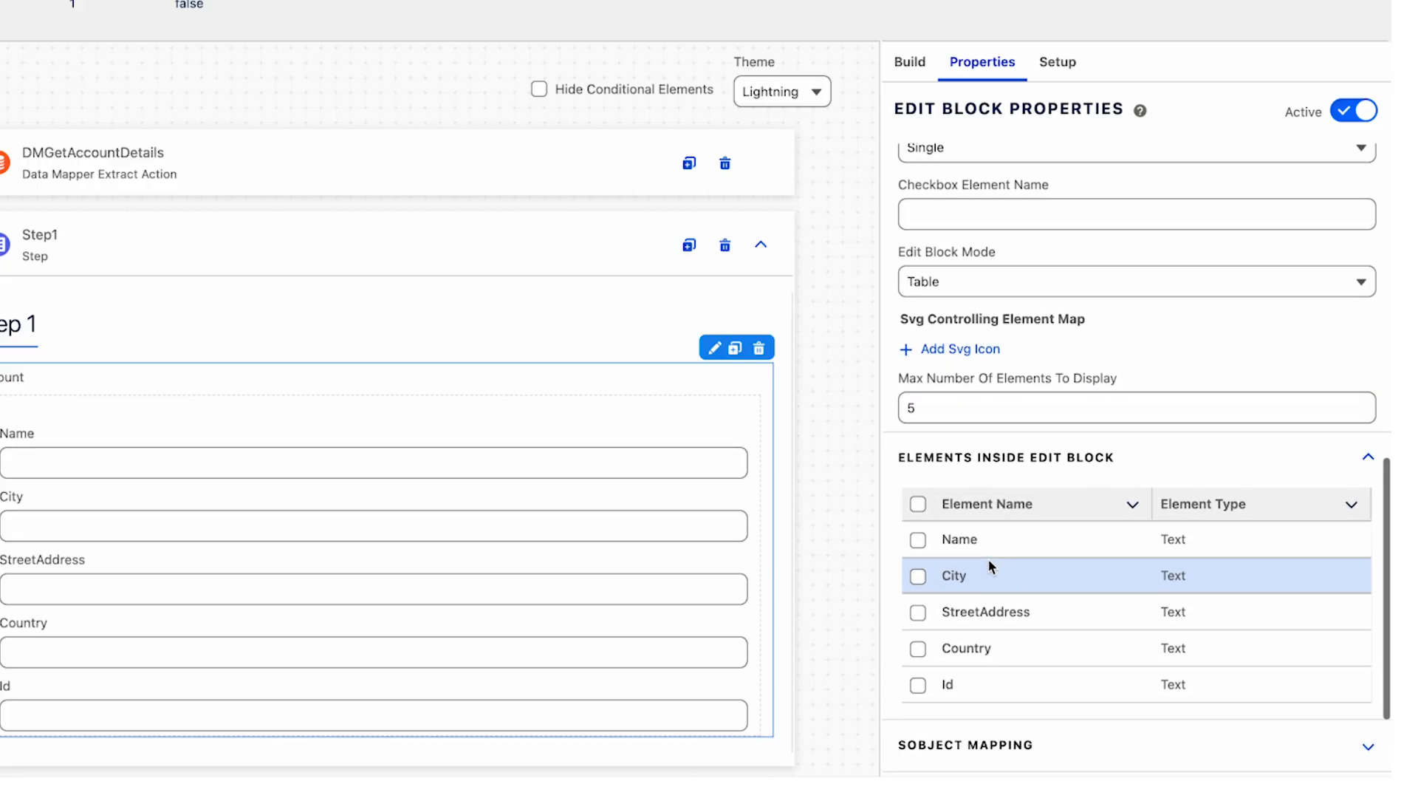
{"action": "left_click", "coordinate": [918, 538]}
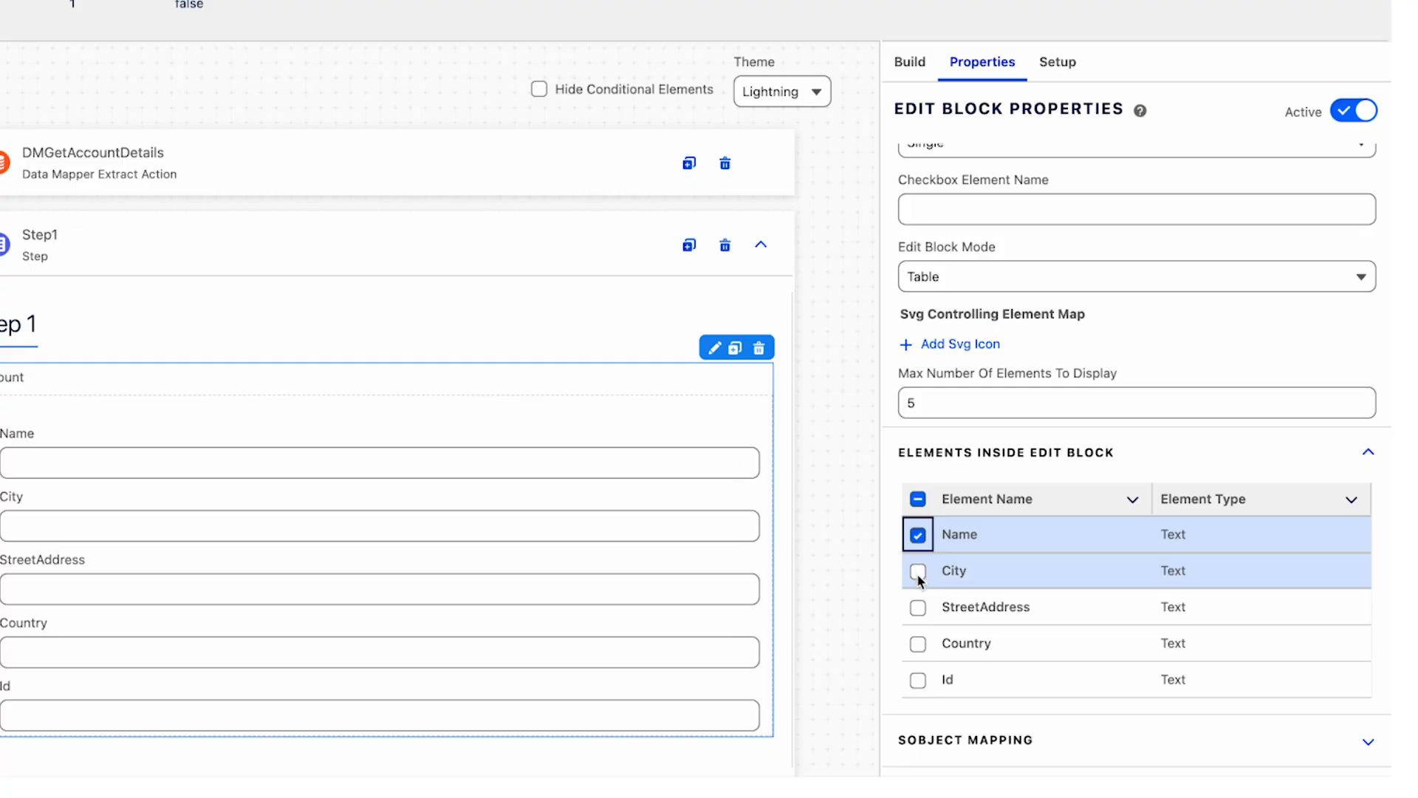
{"action": "left_click", "coordinate": [917, 573]}
{"action": "left_click", "coordinate": [918, 607]}
{"action": "left_click", "coordinate": [918, 643]}
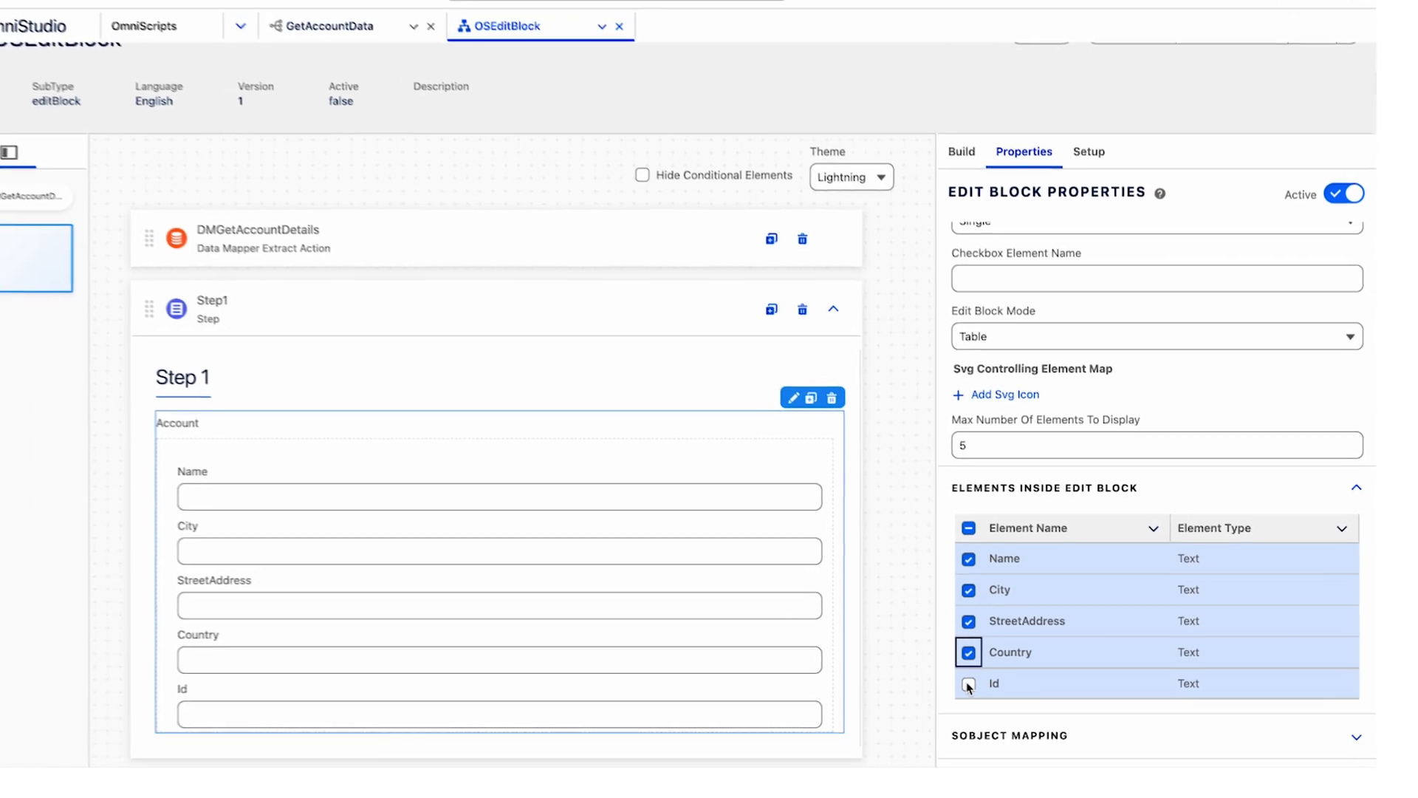
{"action": "left_click", "coordinate": [968, 684]}
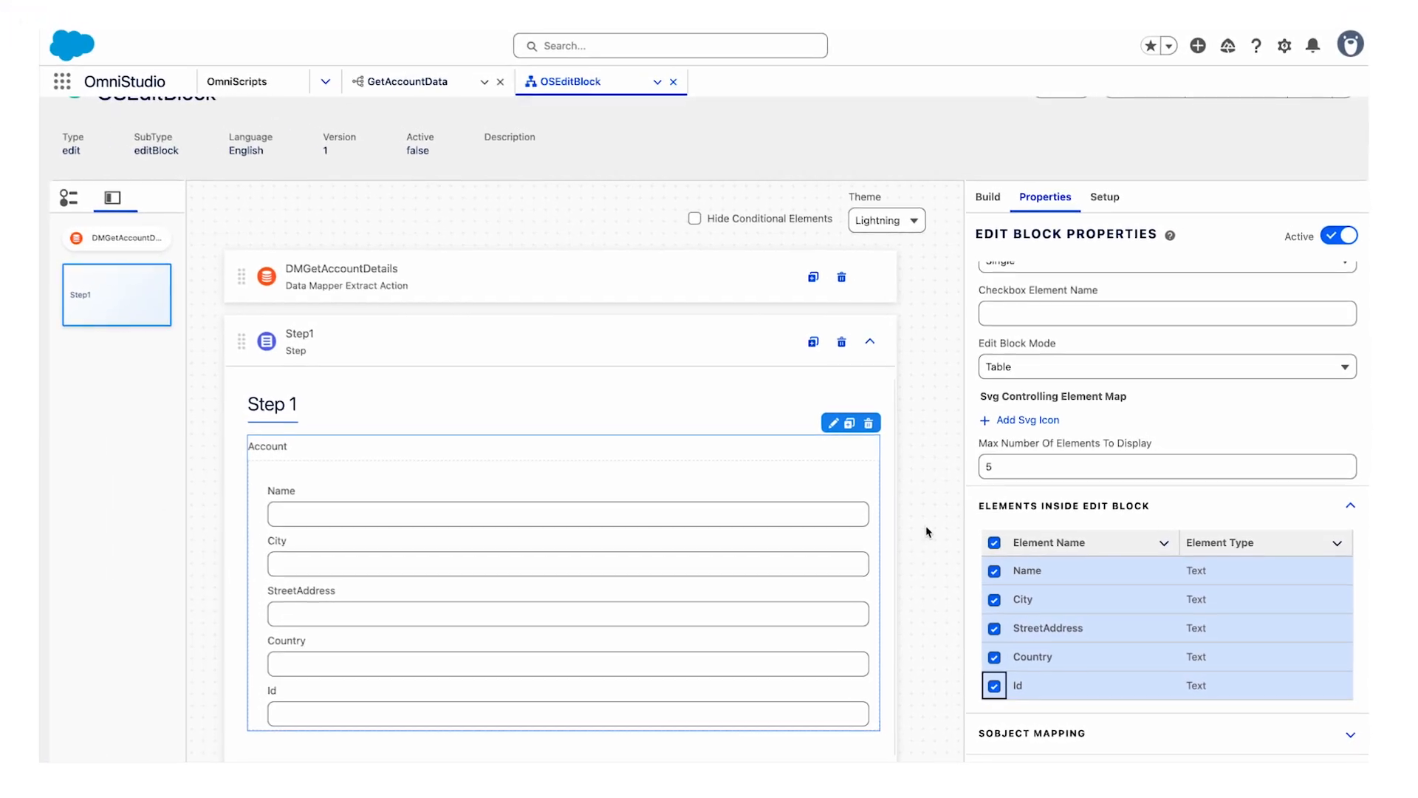
Preview the OSEditBlock OmniScript.
{"action": "scroll", "coordinate": [991, 424], "scroll_direction": "up", "scroll_amount": 5}
{"action": "scroll", "coordinate": [1017, 456], "scroll_direction": "up", "scroll_amount": 5}
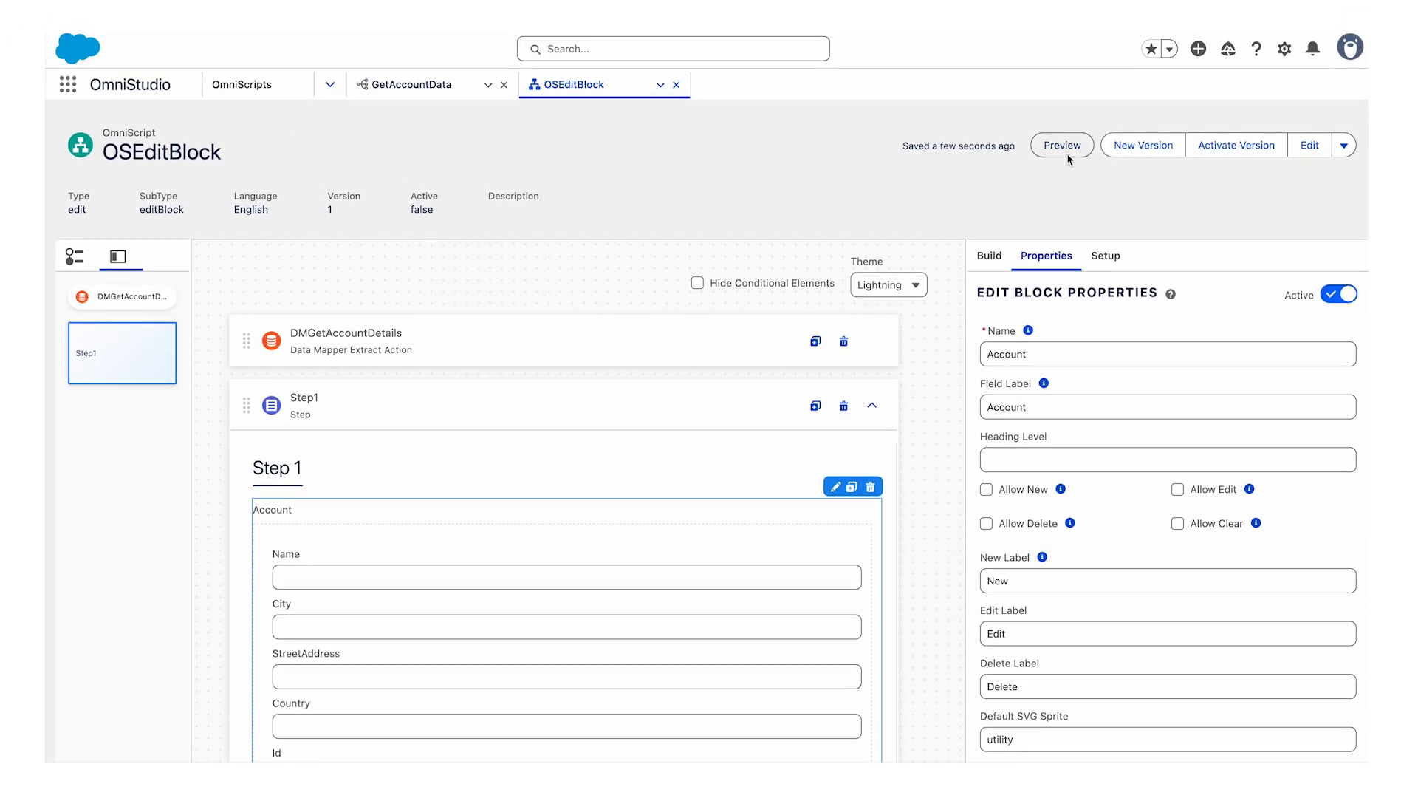
{"action": "left_click", "coordinate": [890, 136]}
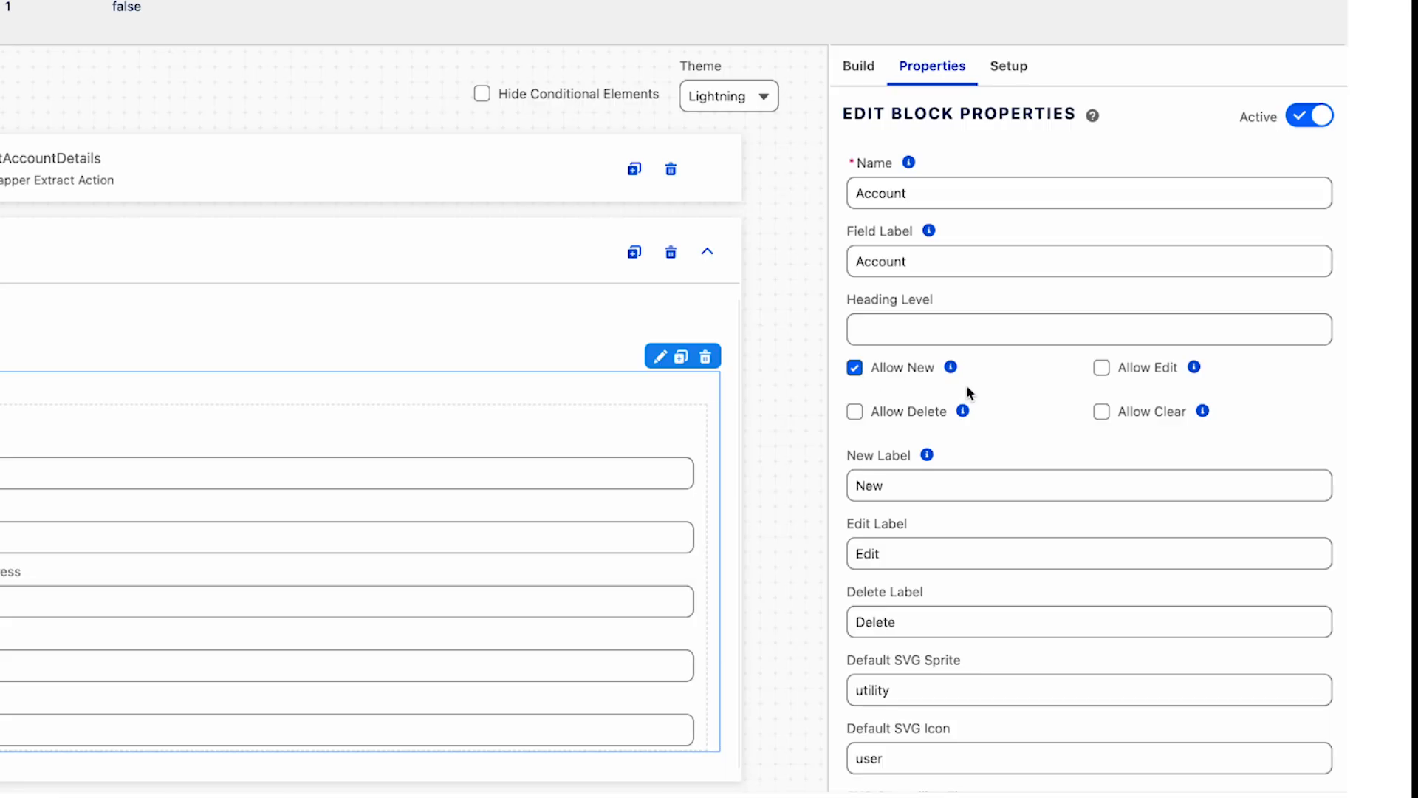
Find the Remote Action element and add it inside the Account edit block beneath the Id field.
{"action": "left_click", "coordinate": [862, 74]}
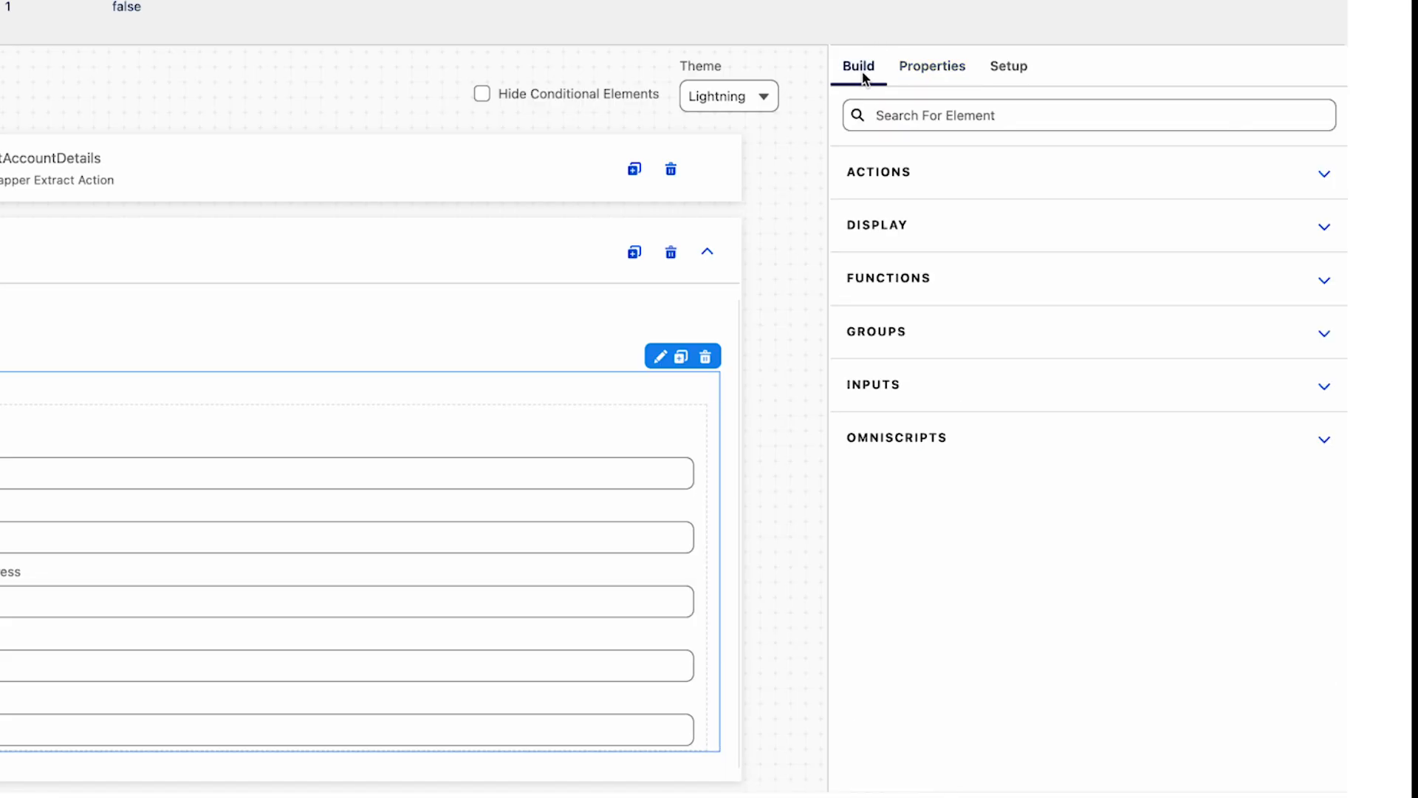
{"action": "left_click", "coordinate": [914, 119]}
{"action": "type", "text": "remote"}
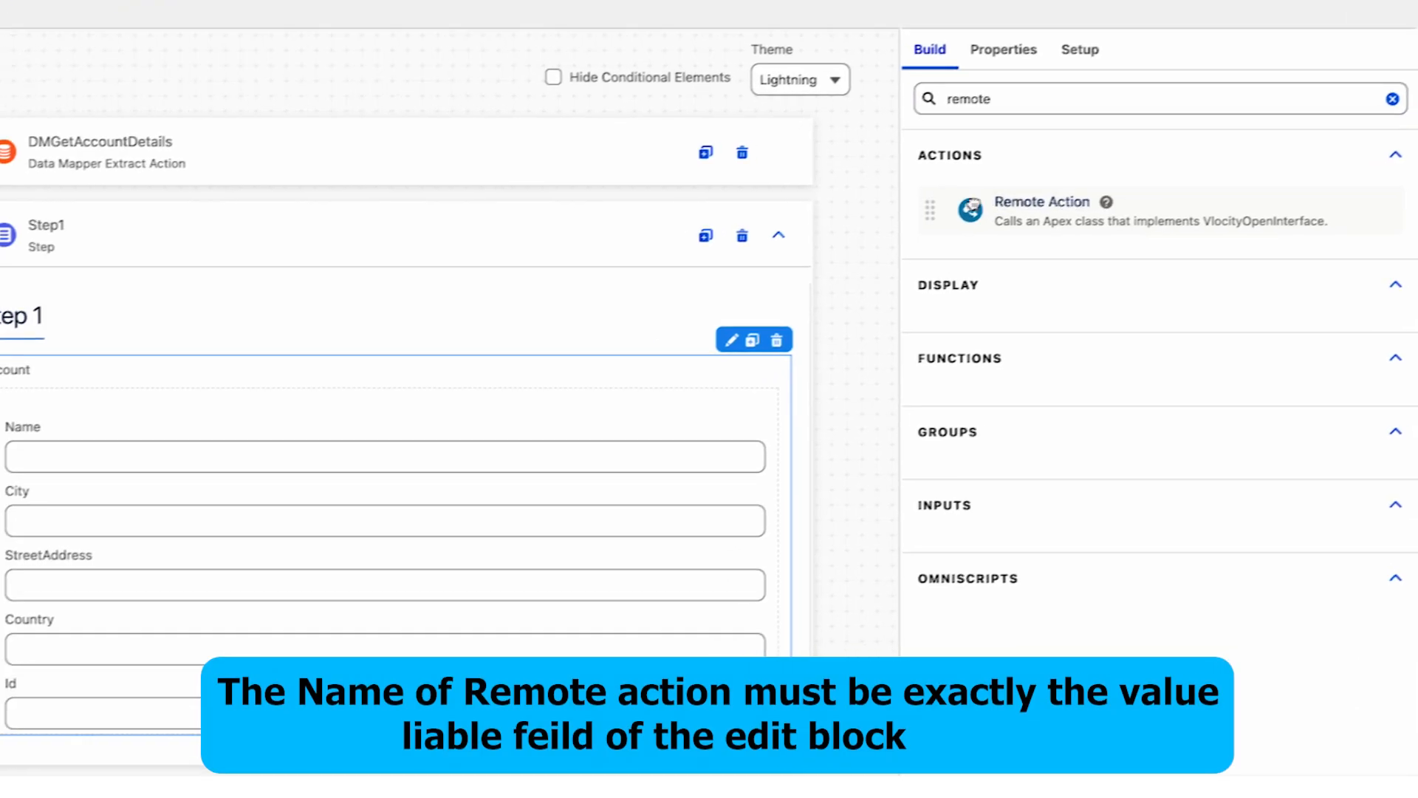
{"action": "left_click_drag", "start_coordinate": [930, 210], "coordinate": [414, 731]}
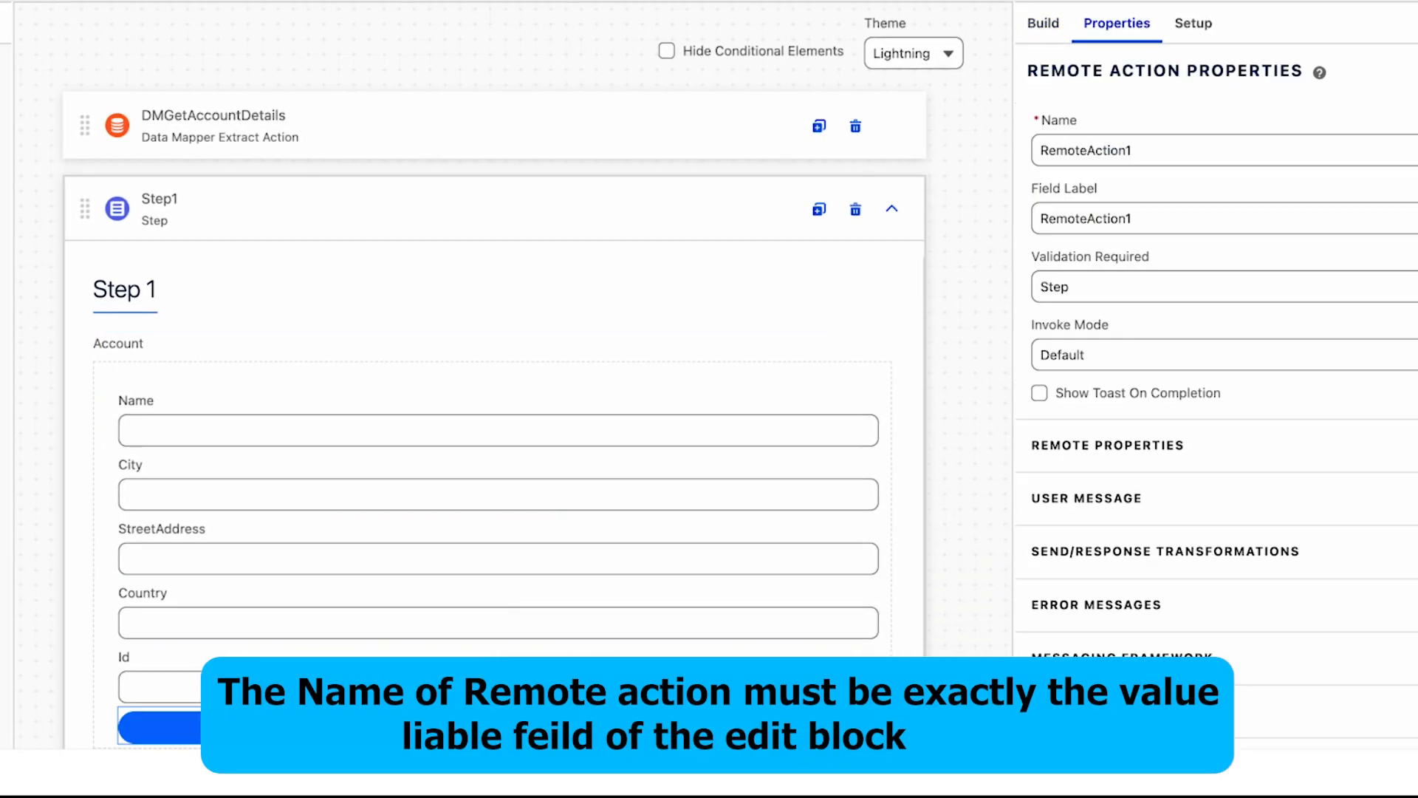
Name the Remote Action inside the Account edit block New and set its Field Label to New.
{"action": "left_click", "coordinate": [612, 381]}
{"action": "double_click", "coordinate": [1083, 215]}
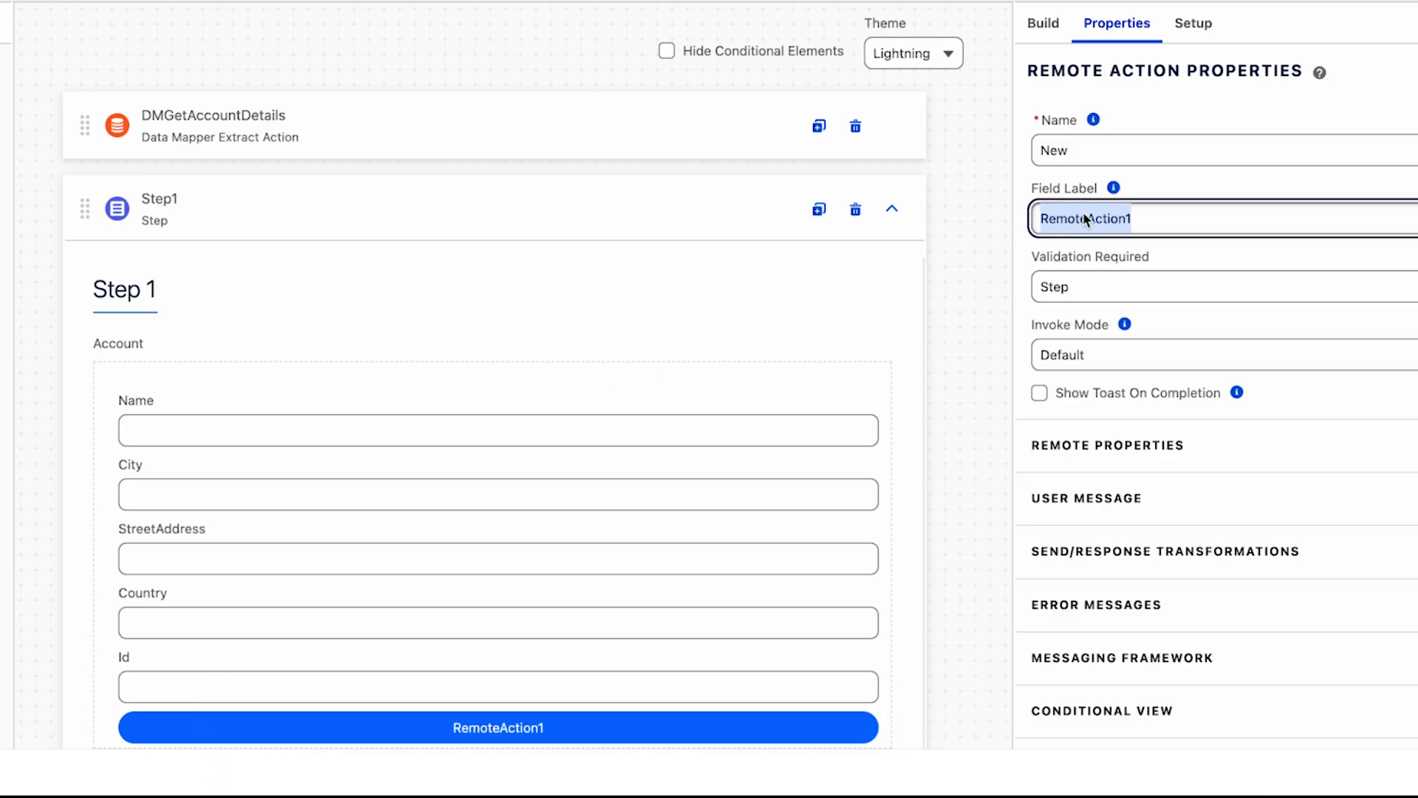
{"action": "type", "text": "New"}
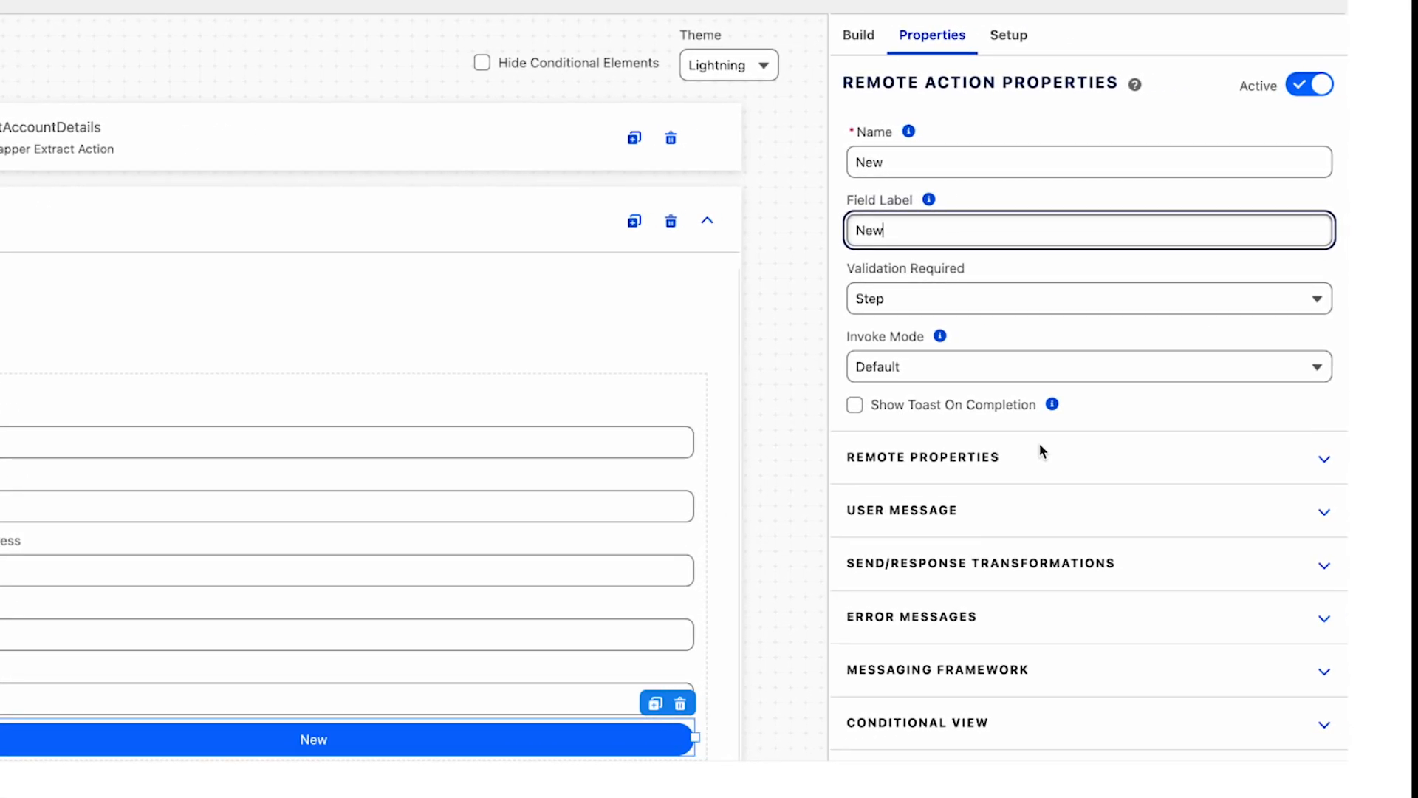
Set the New action's Remote Class to DefaultOmniScriptEditBlock and its Remote Method to new.
{"action": "left_click", "coordinate": [1039, 452]}
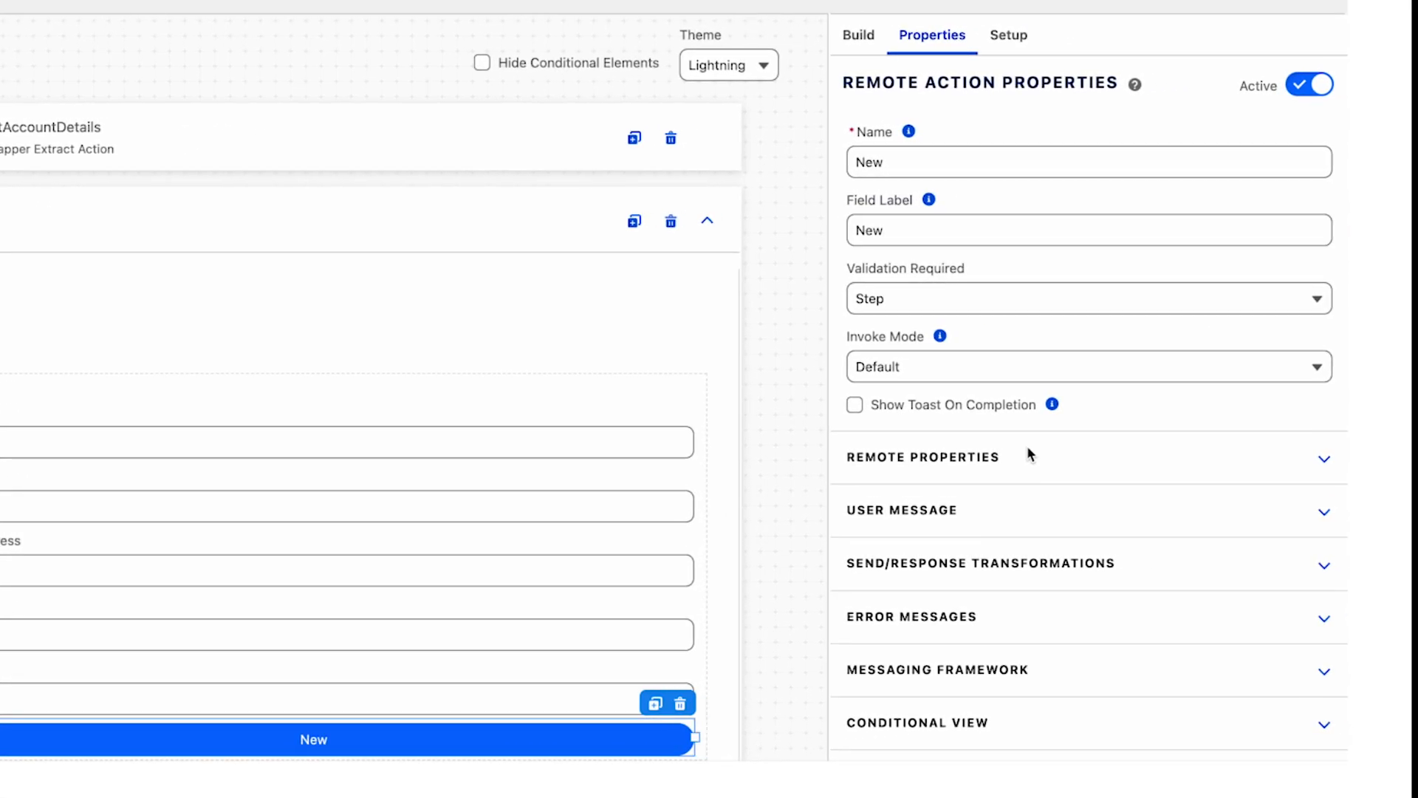
{"action": "left_click", "coordinate": [971, 533]}
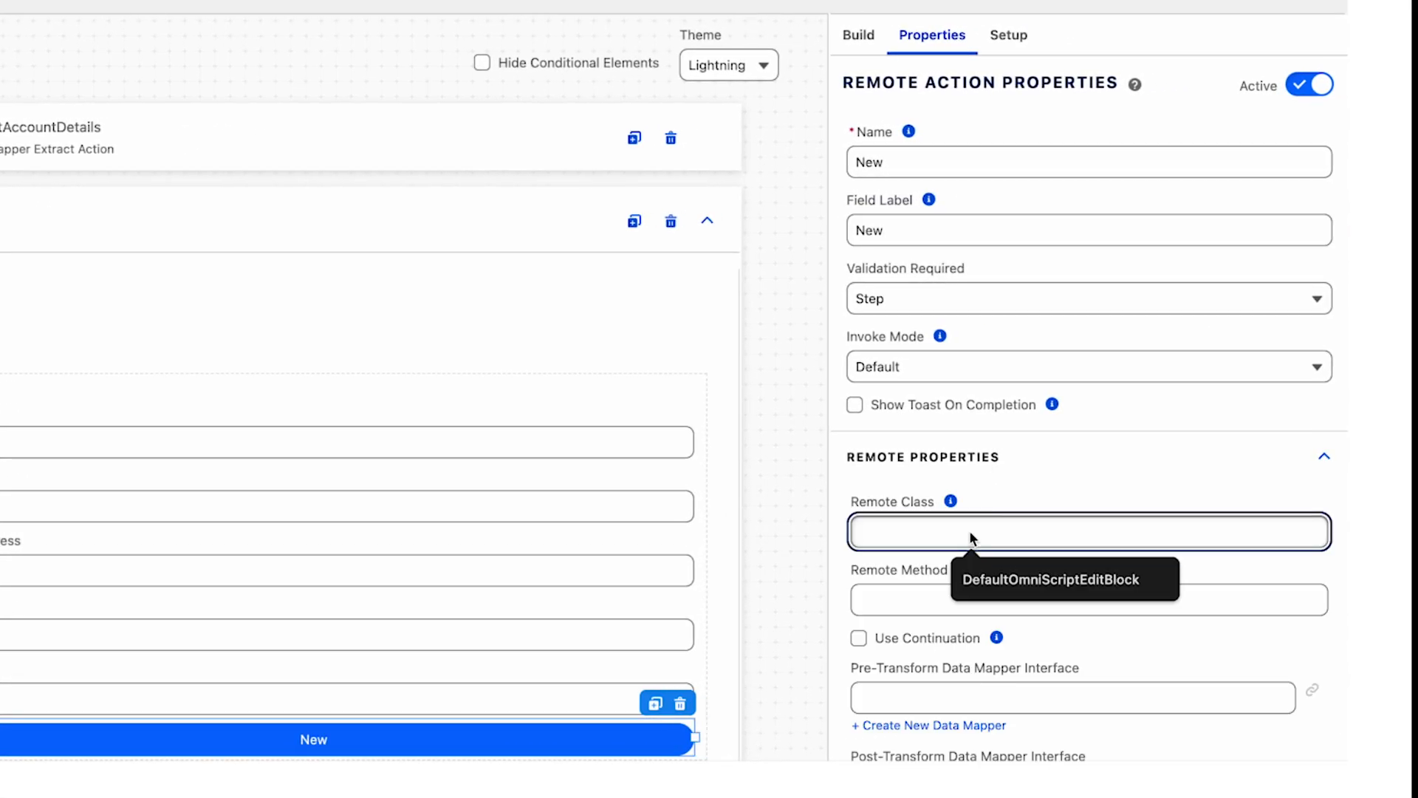
{"action": "left_click", "coordinate": [1019, 578]}
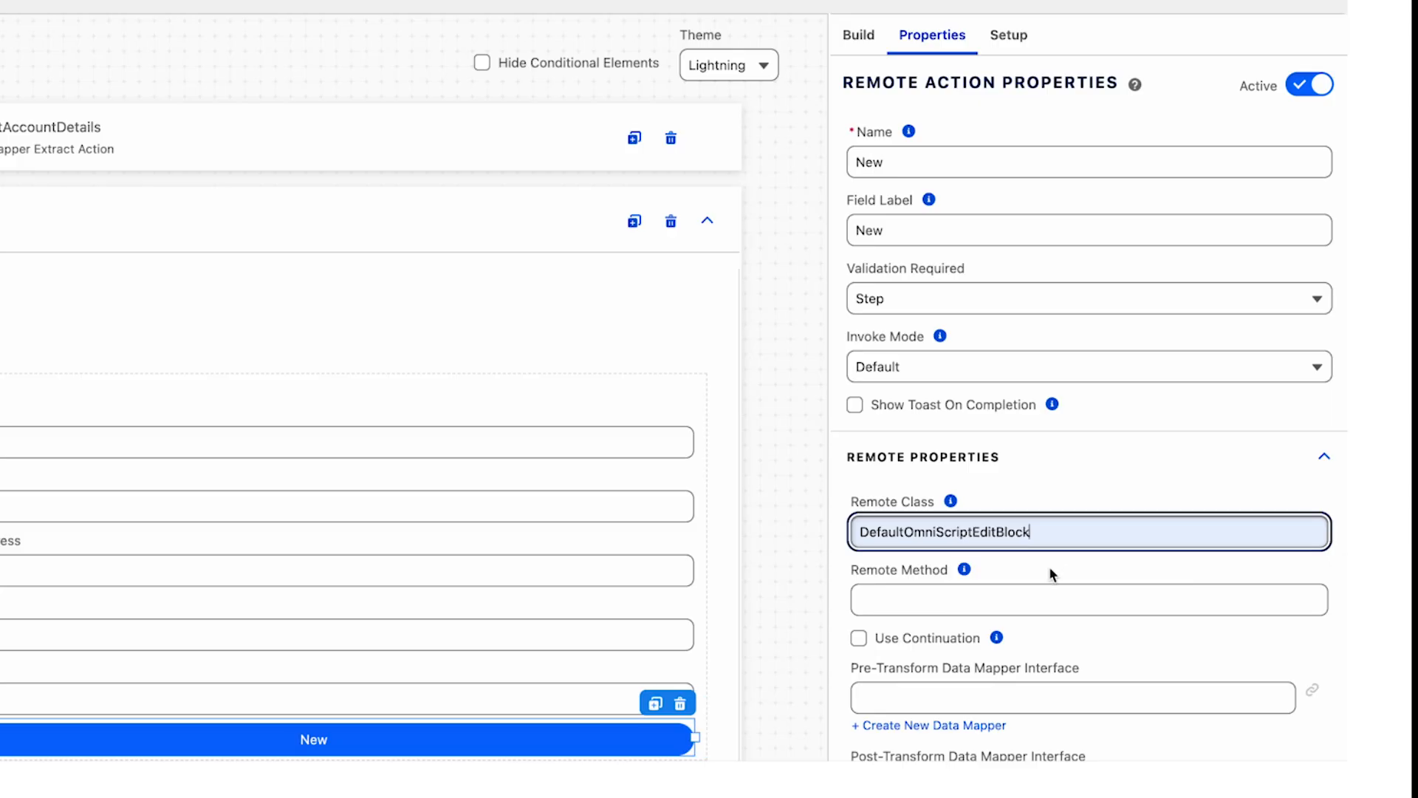
{"action": "left_click", "coordinate": [988, 603]}
{"action": "left_click", "coordinate": [978, 648]}
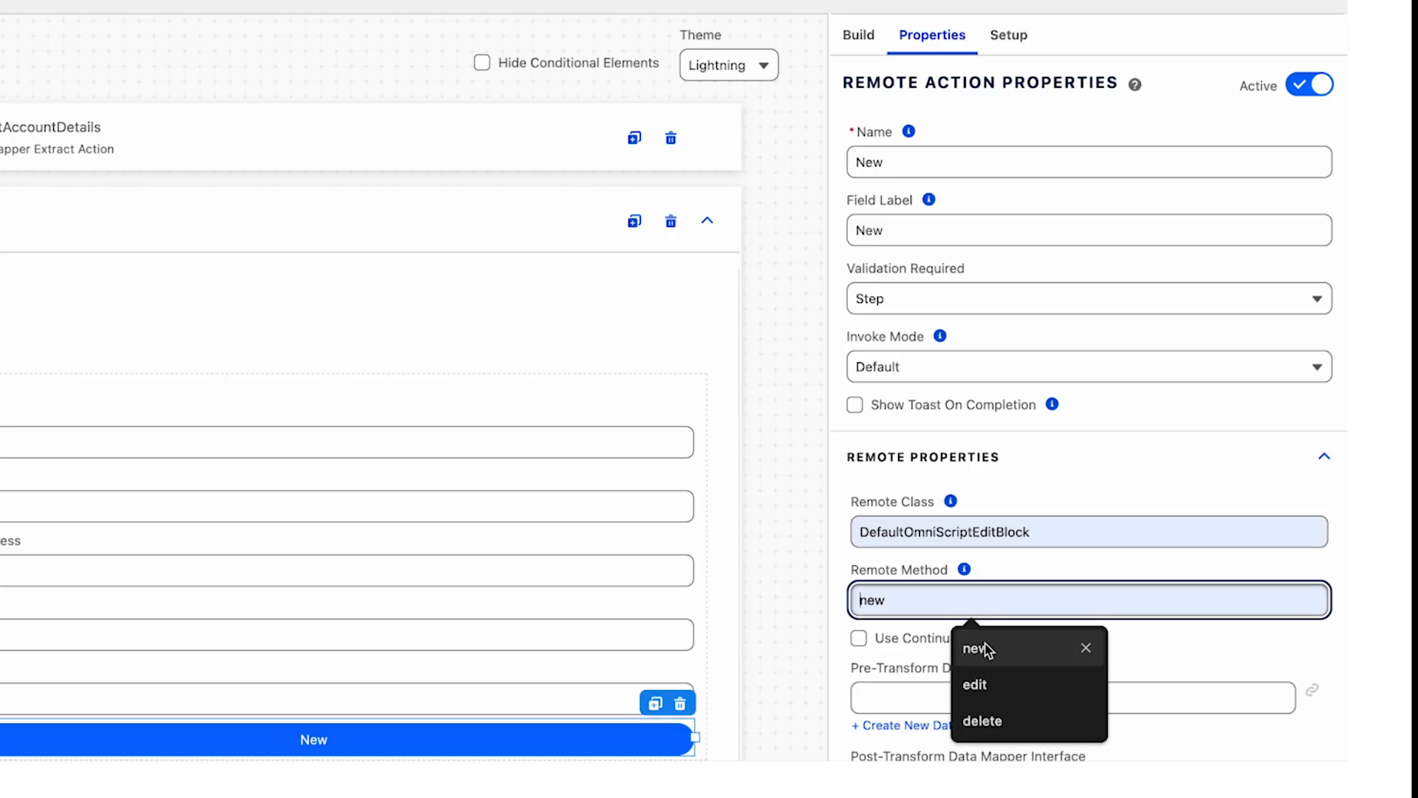
Choose Account as the SObject in the Account edit block's SObject Mapping.
{"action": "left_click", "coordinate": [681, 364]}
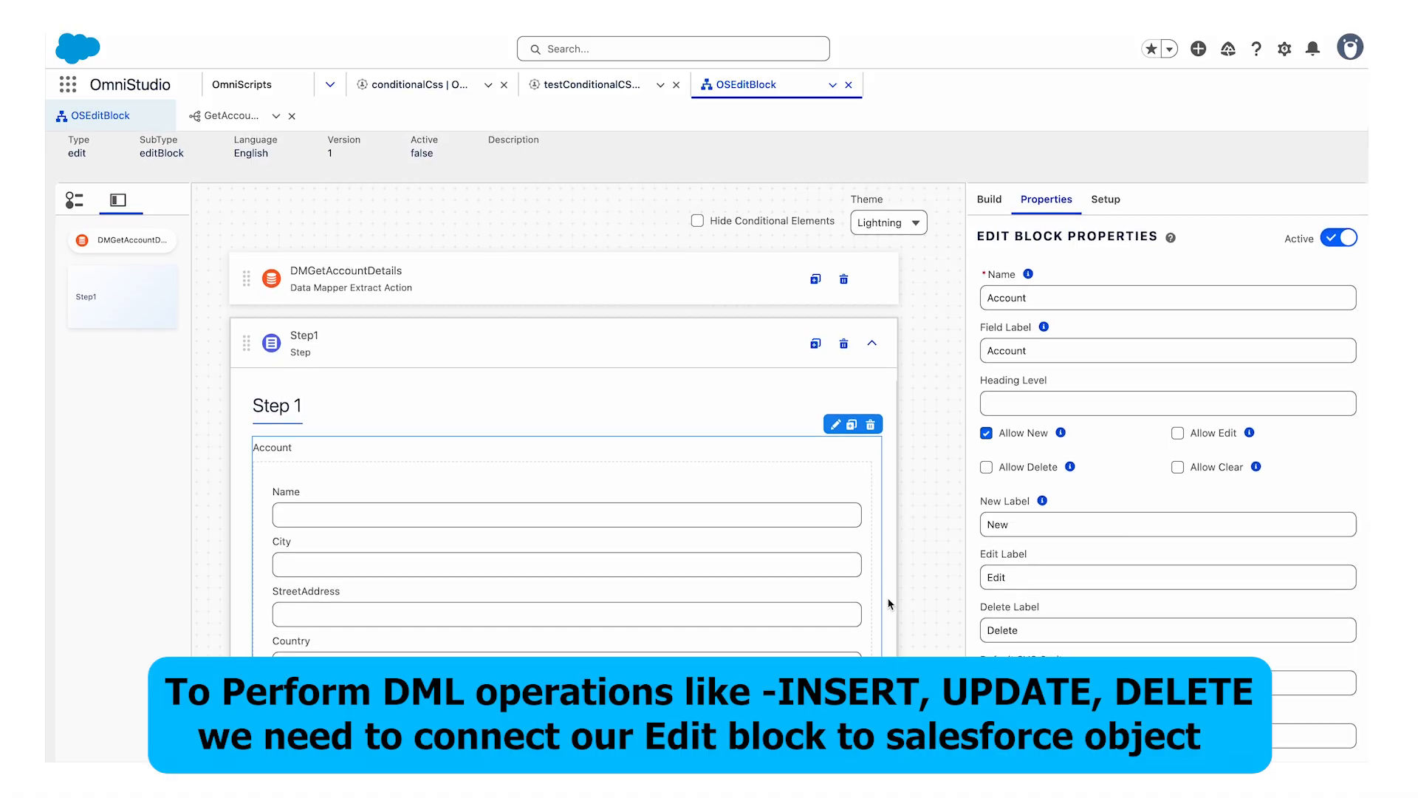
{"action": "scroll", "coordinate": [1085, 480], "scroll_direction": "down", "scroll_amount": 8}
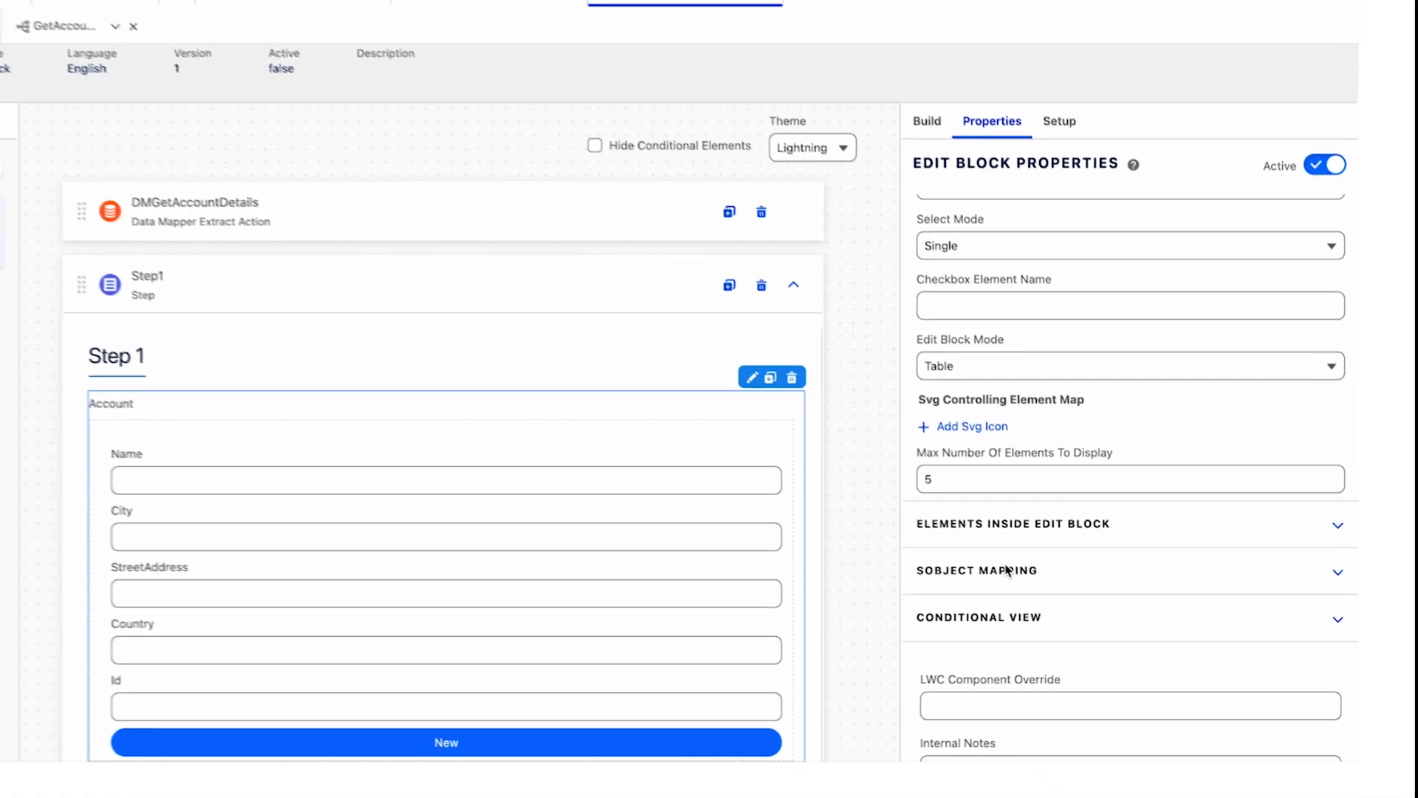
{"action": "left_click", "coordinate": [991, 564]}
{"action": "scroll", "coordinate": [973, 542], "scroll_direction": "down", "scroll_amount": 2}
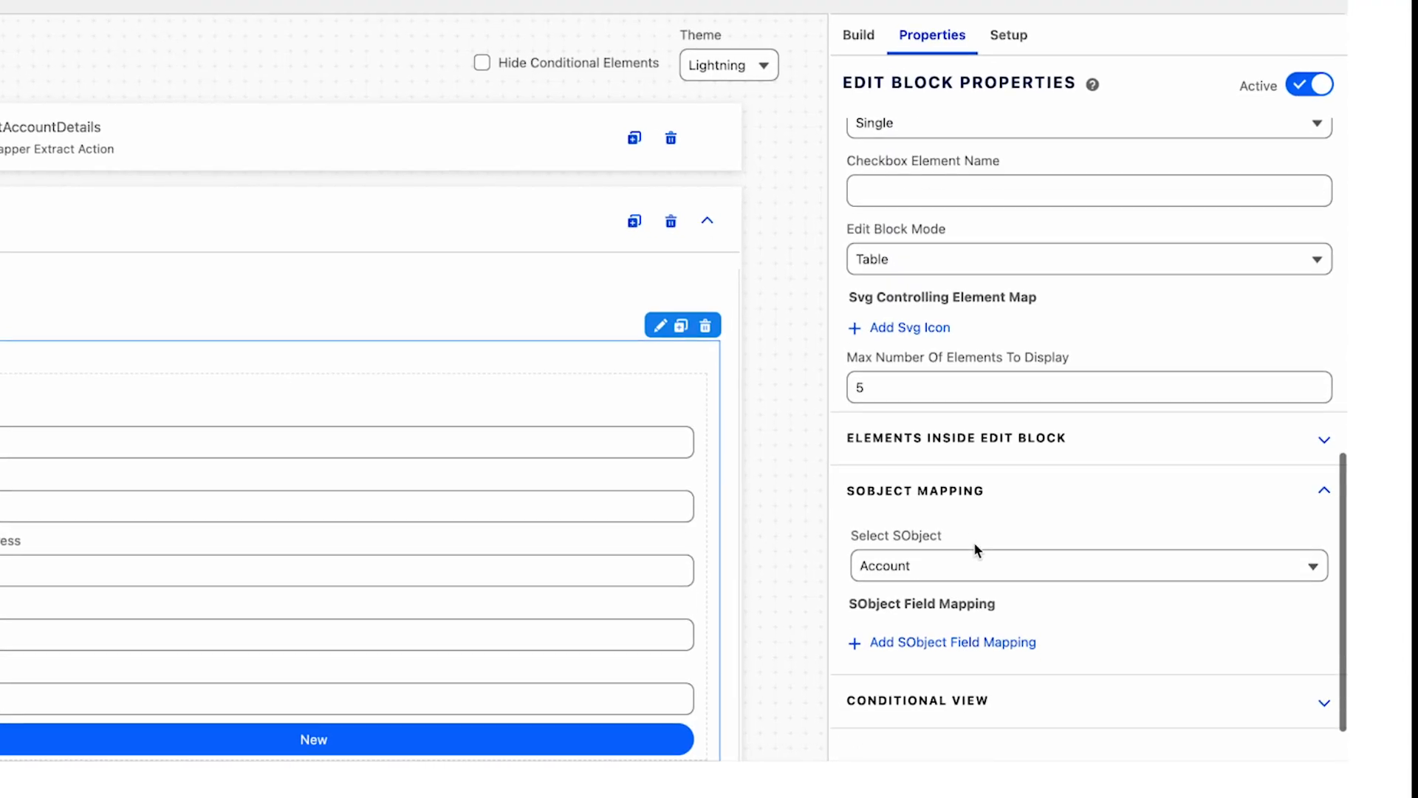
{"action": "left_click", "coordinate": [971, 518]}
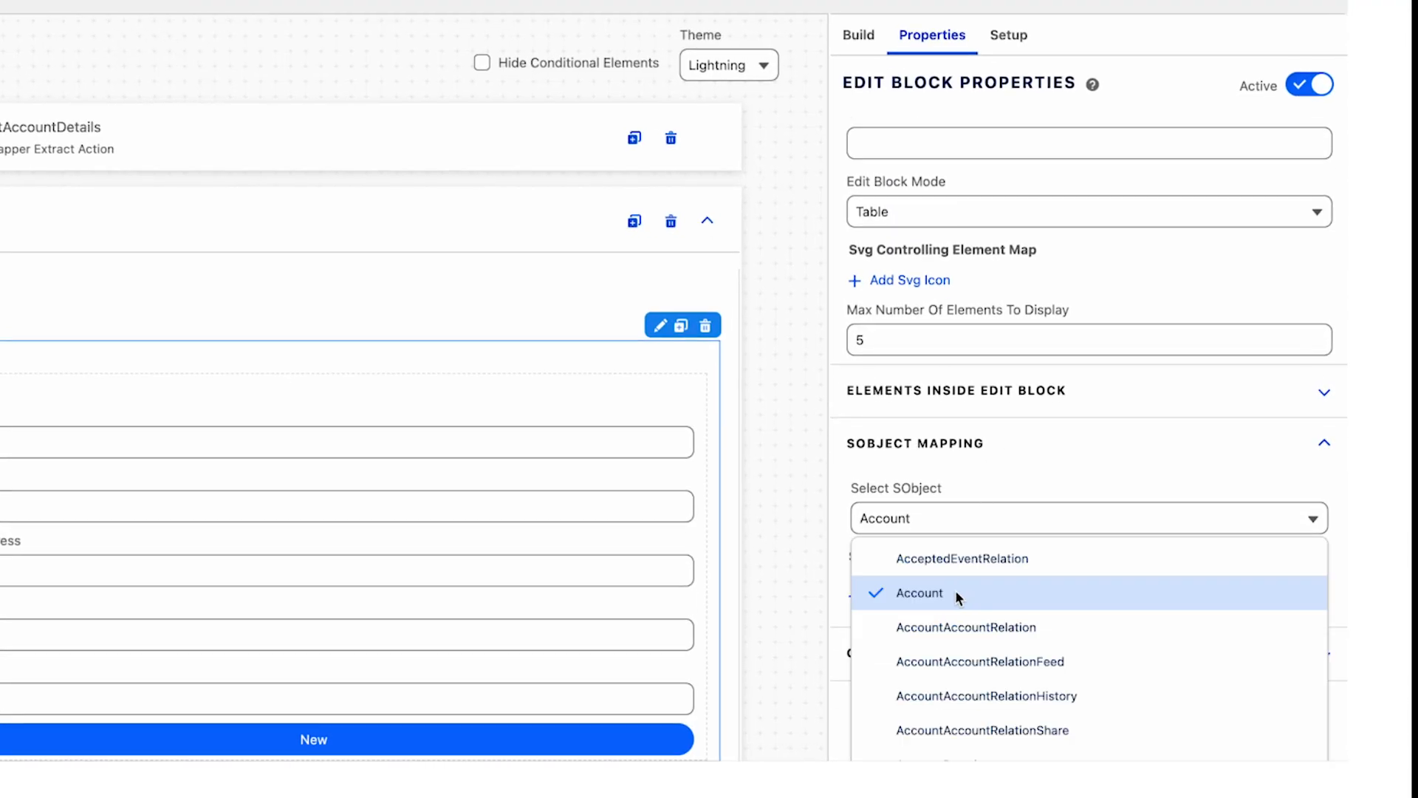
{"action": "left_click", "coordinate": [955, 591]}
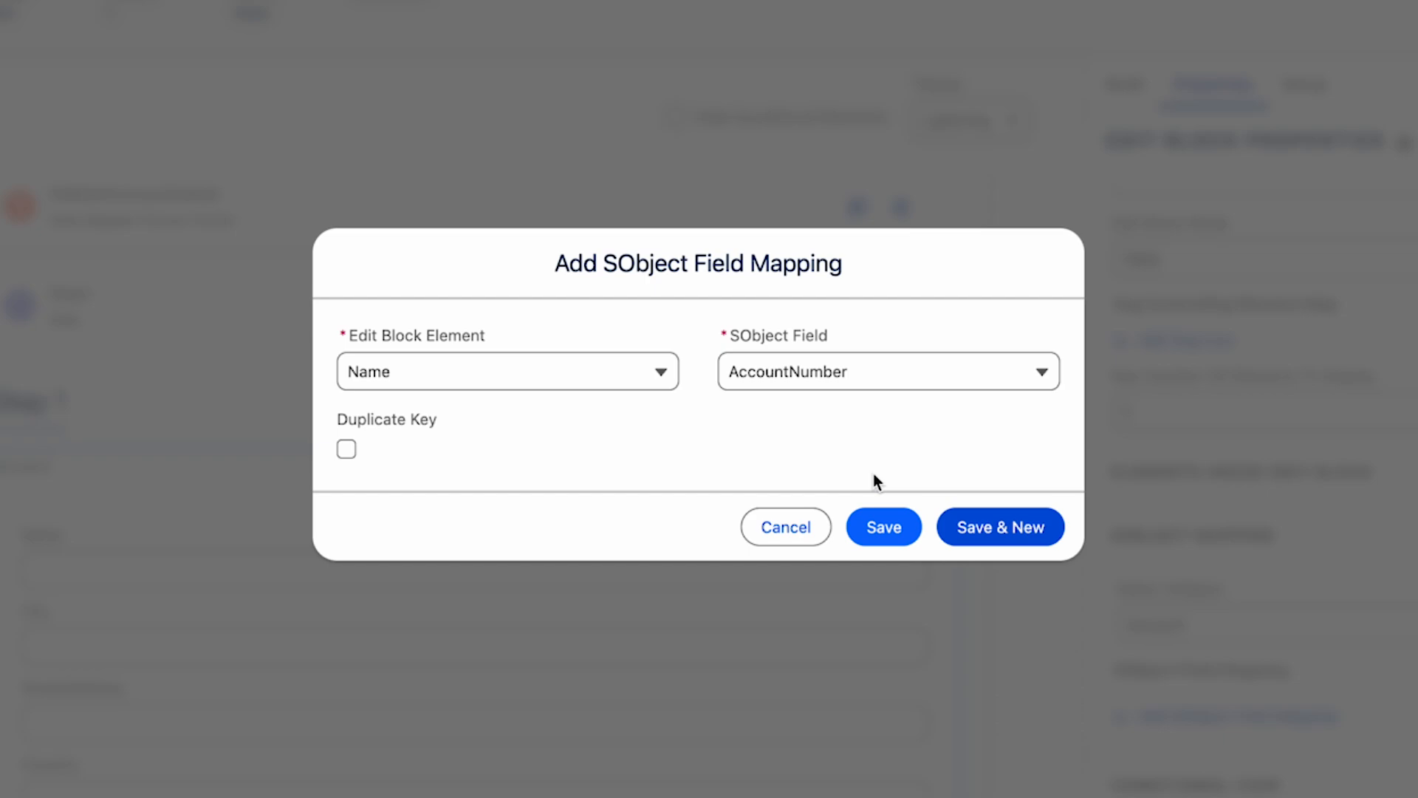
Save a field mapping from the Name element to the SObject field Name, and open the Id mapping to check its Duplicate Key option.
{"action": "left_click", "coordinate": [772, 379]}
{"action": "scroll", "coordinate": [770, 376], "scroll_direction": "down", "scroll_amount": 10}
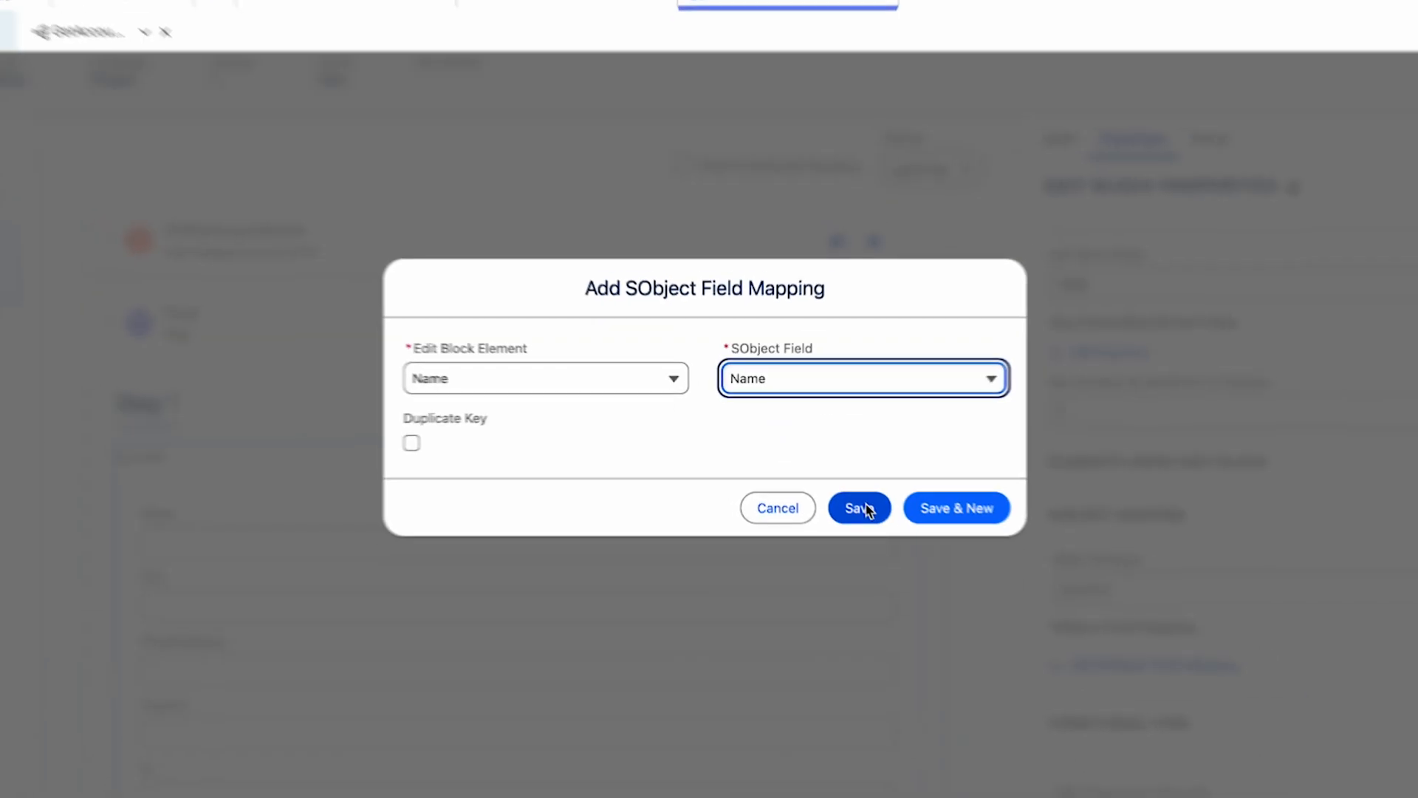
{"action": "left_click", "coordinate": [883, 525]}
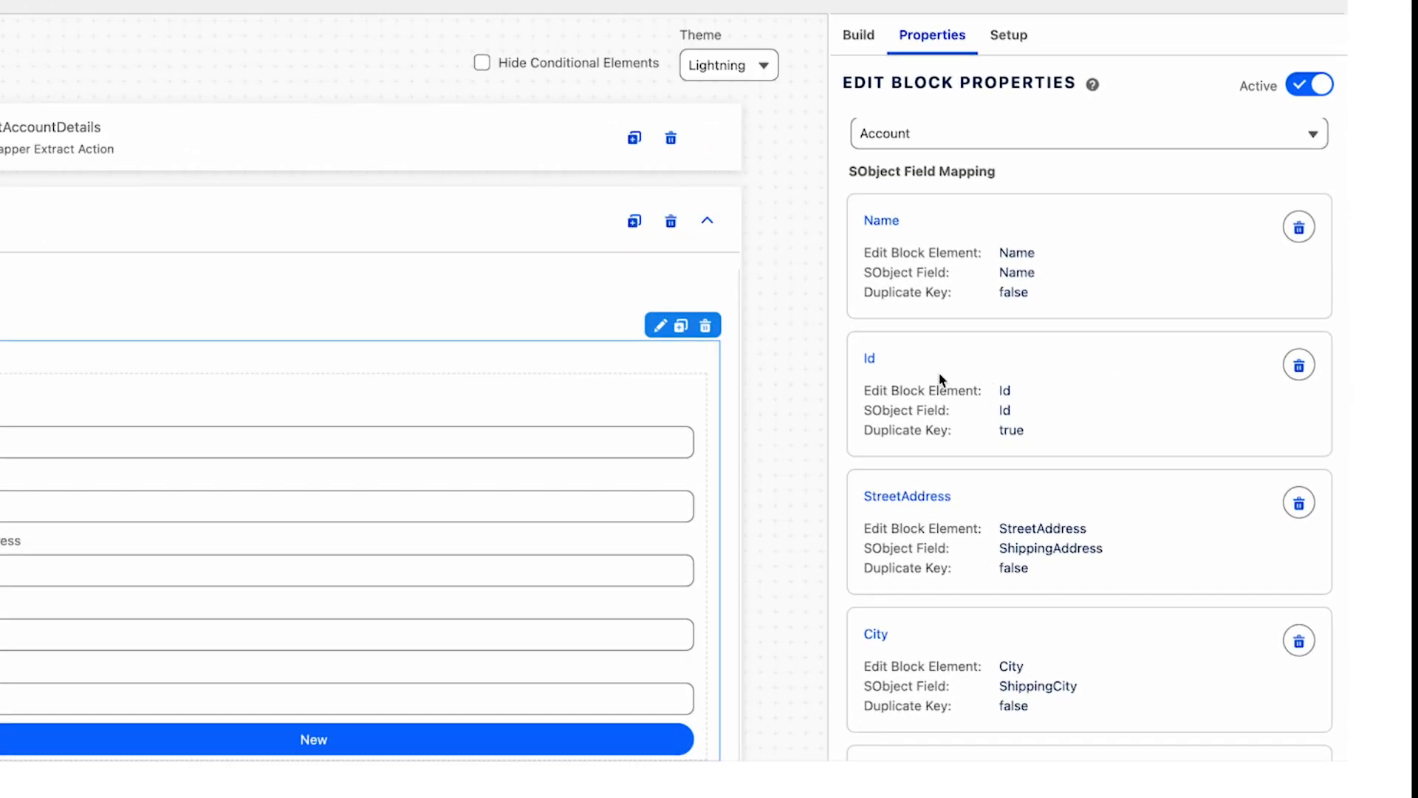
{"action": "left_click", "coordinate": [870, 359]}
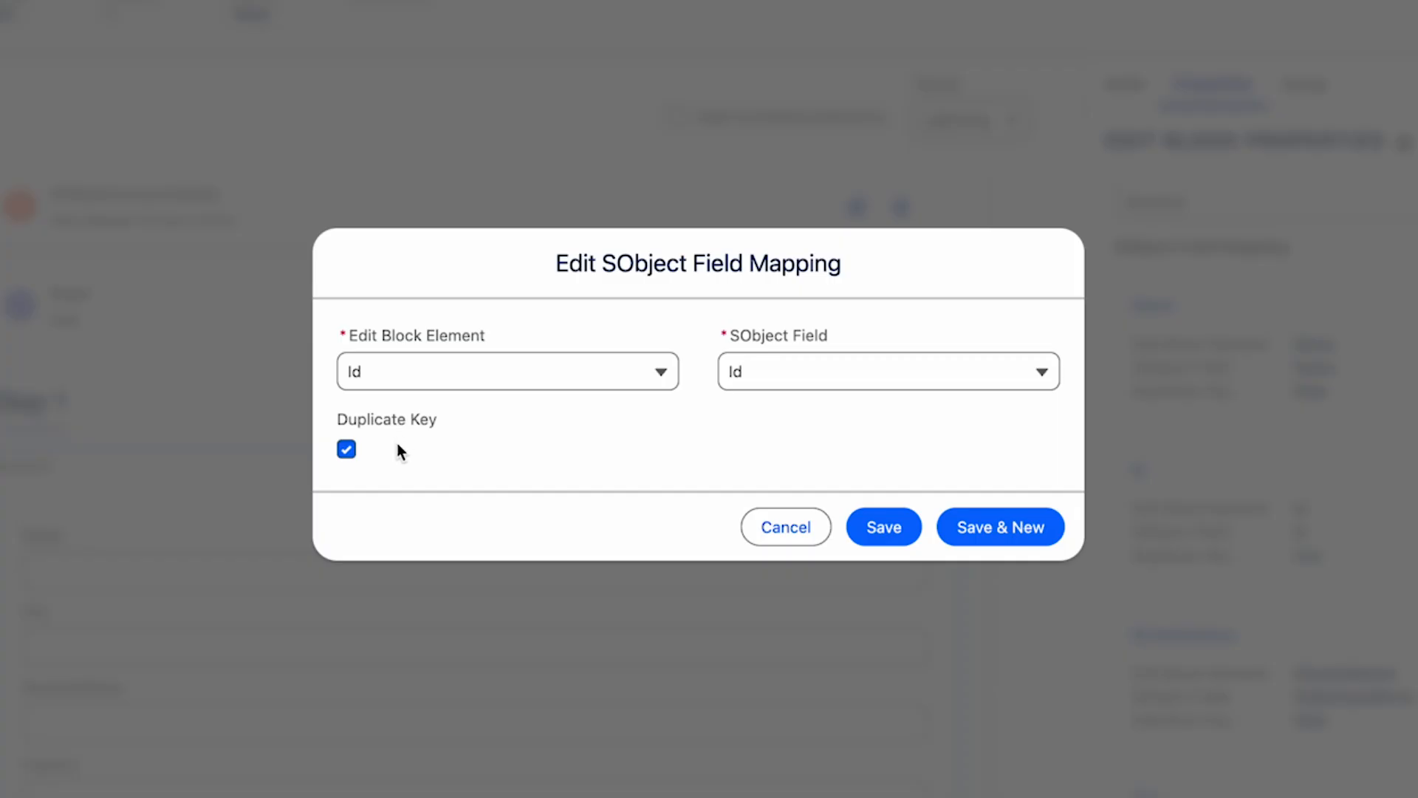
Exclude Id from the elements inside the Account edit block.
{"action": "scroll", "coordinate": [888, 315], "scroll_direction": "up", "scroll_amount": 3}
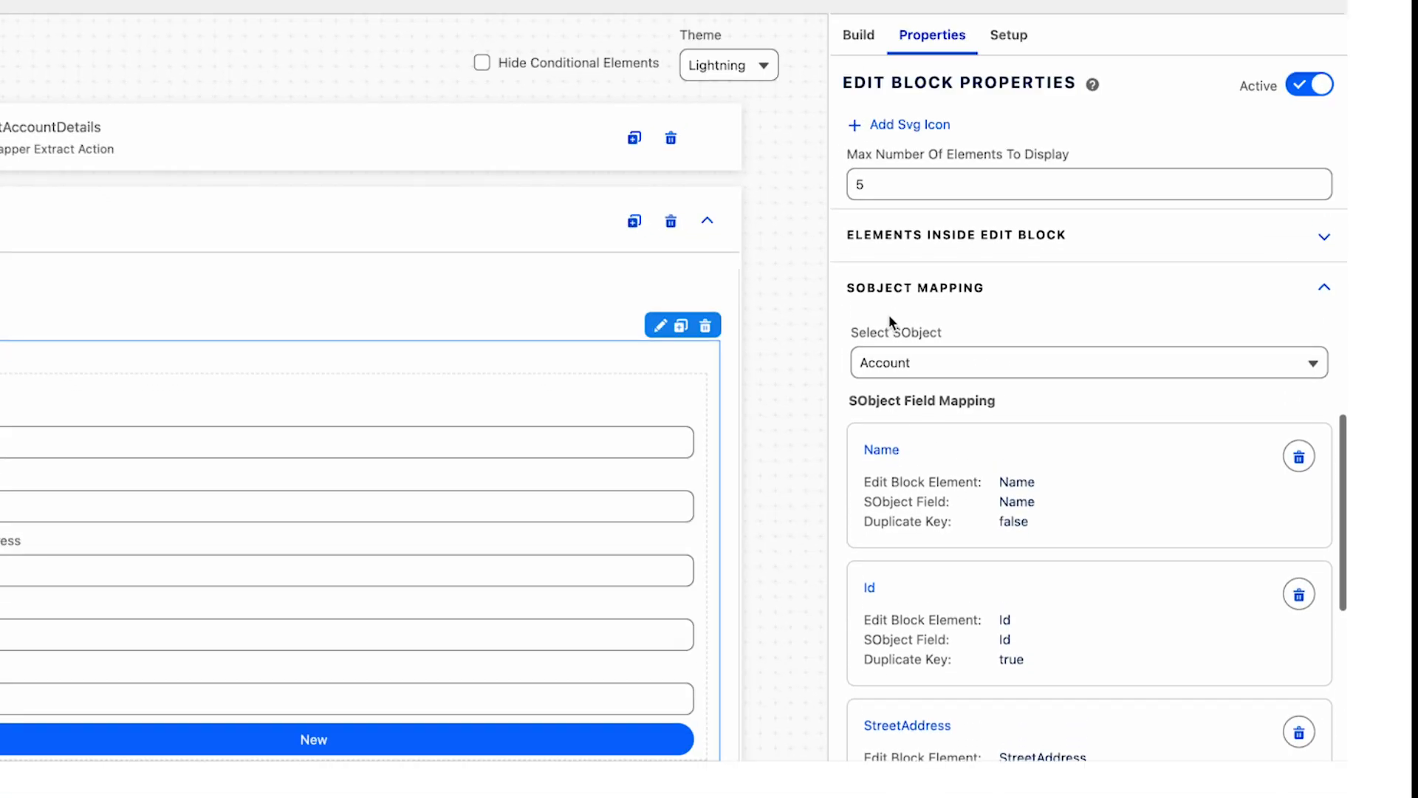
{"action": "left_click", "coordinate": [1004, 234]}
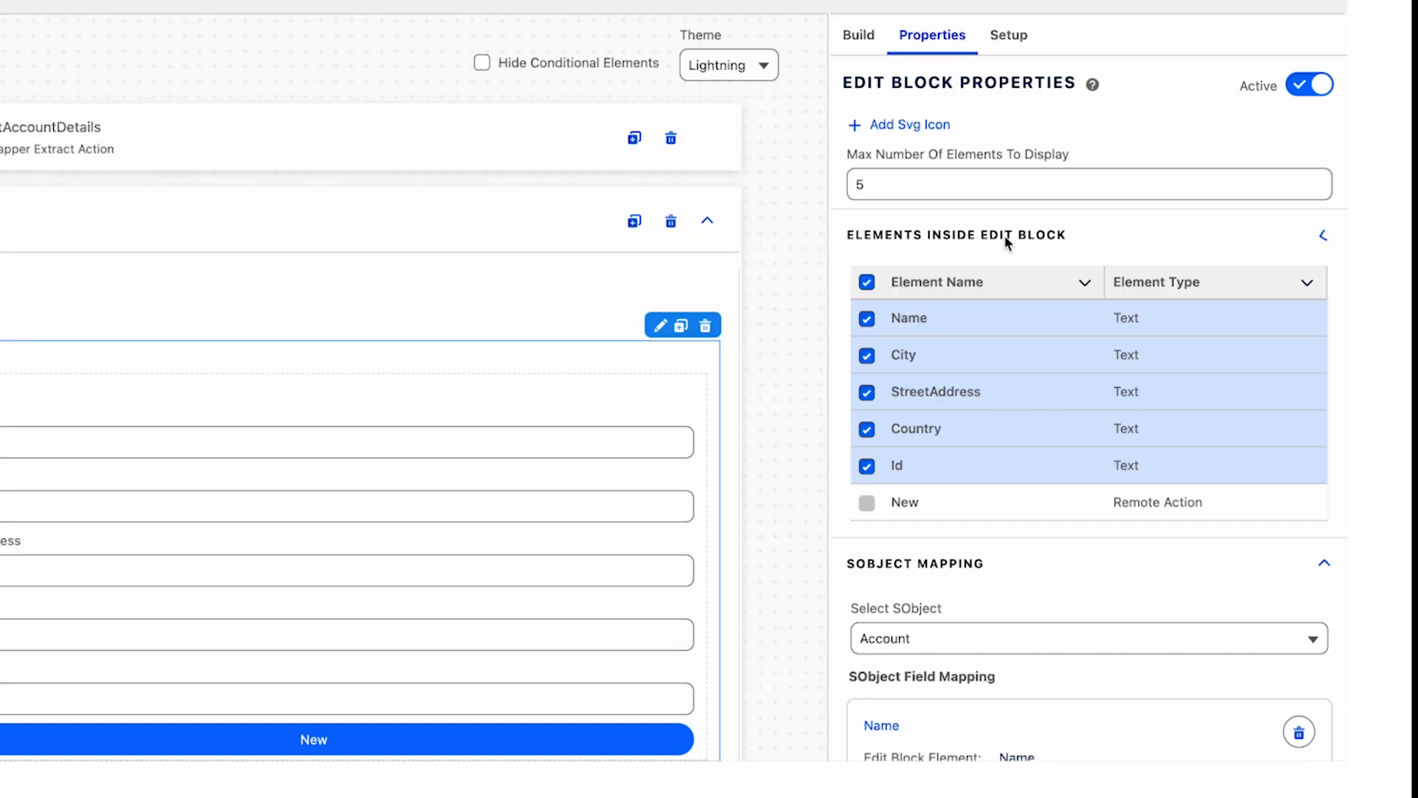
{"action": "left_click", "coordinate": [866, 466]}
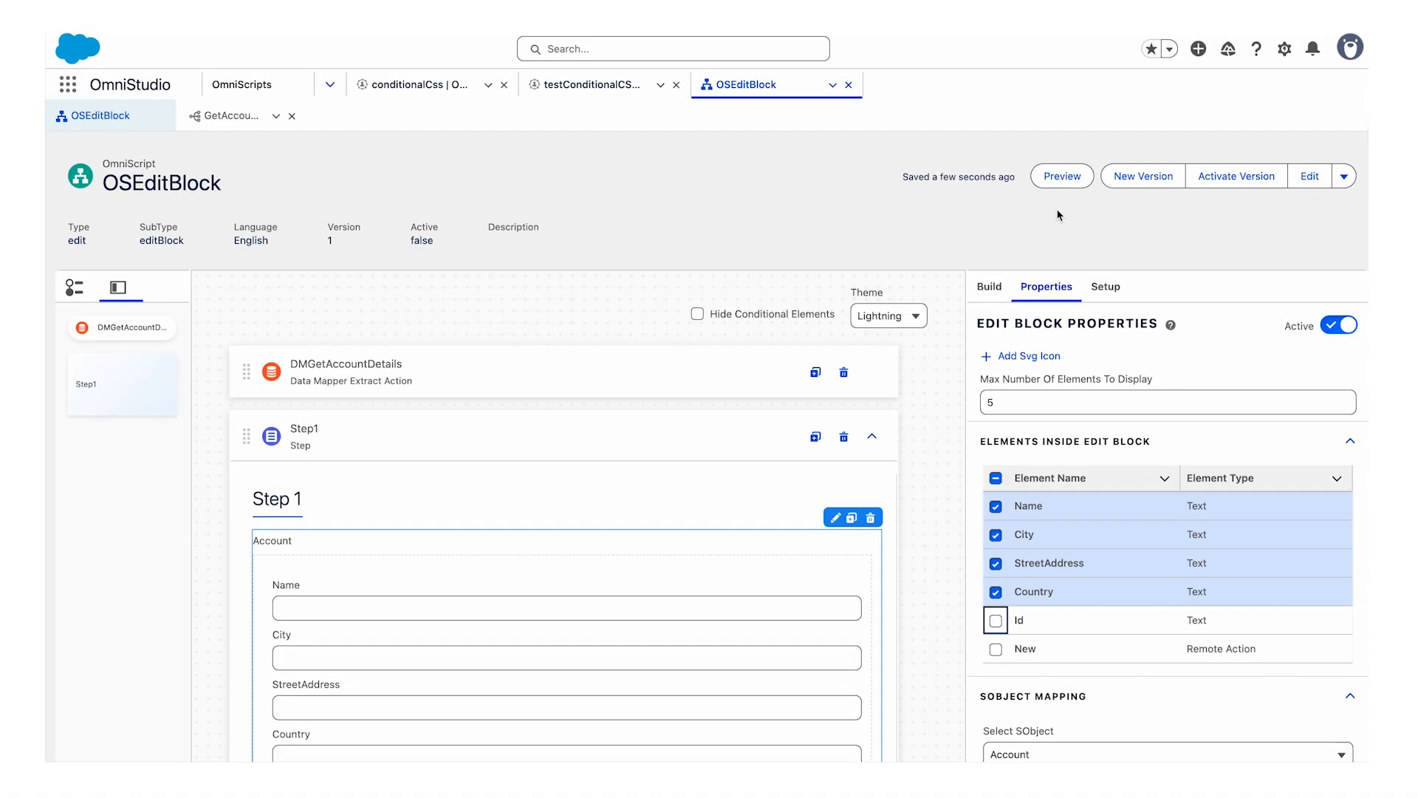
Preview the OSEditBlock OmniScript and open the new-record form from the end of the Account table.
{"action": "left_click", "coordinate": [1063, 179]}
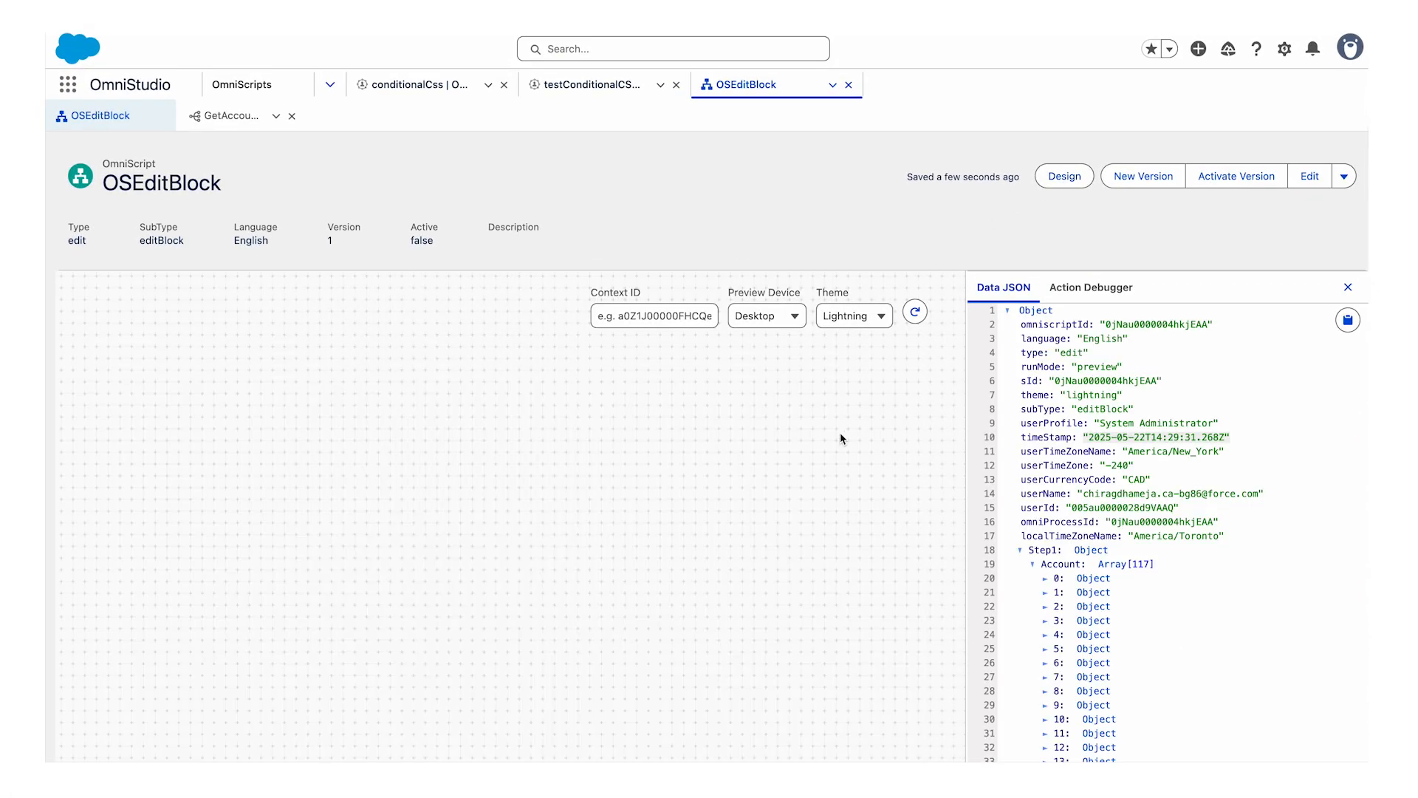
{"action": "scroll", "coordinate": [739, 627], "scroll_direction": "down", "scroll_amount": 20}
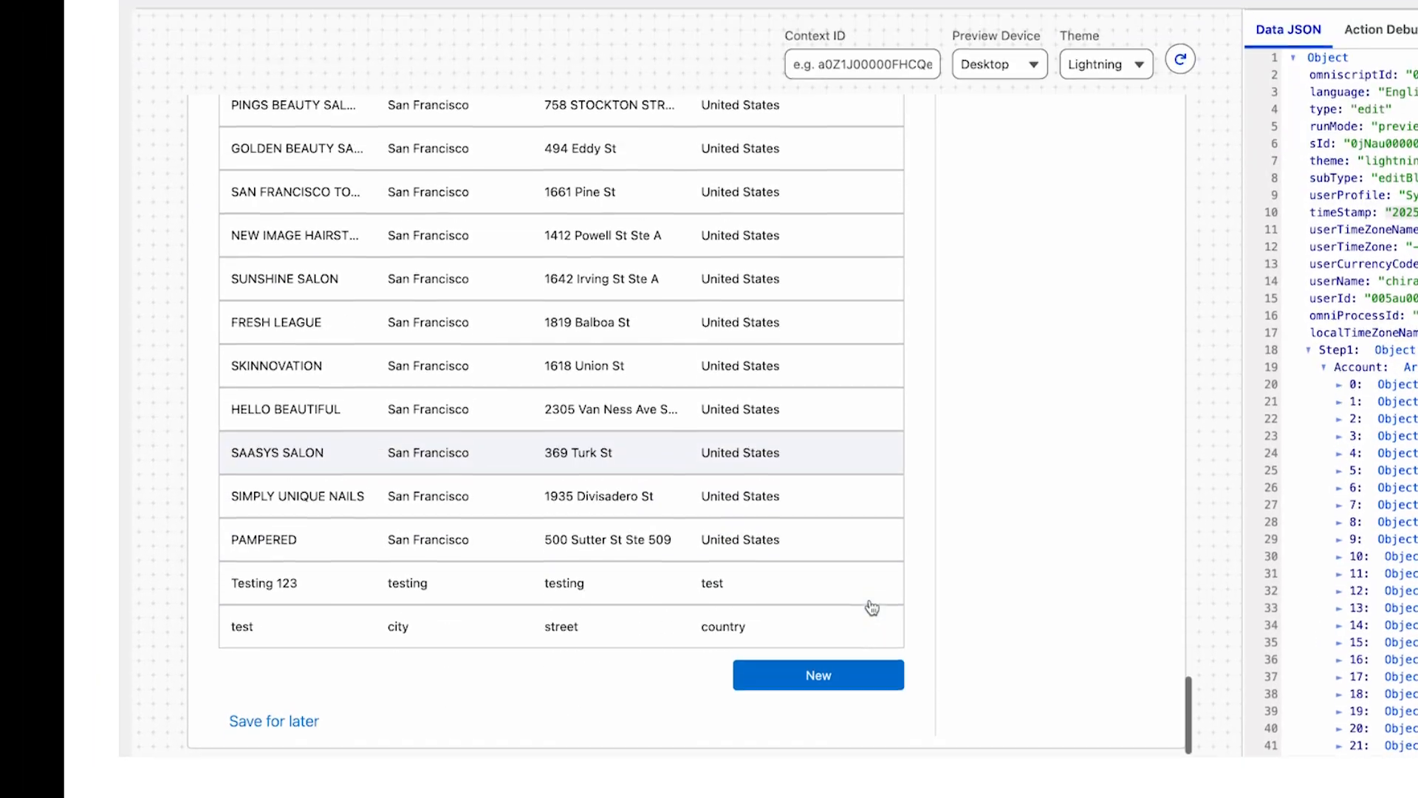
{"action": "scroll", "coordinate": [864, 657], "scroll_direction": "up", "scroll_amount": 1}
{"action": "left_click", "coordinate": [850, 707]}
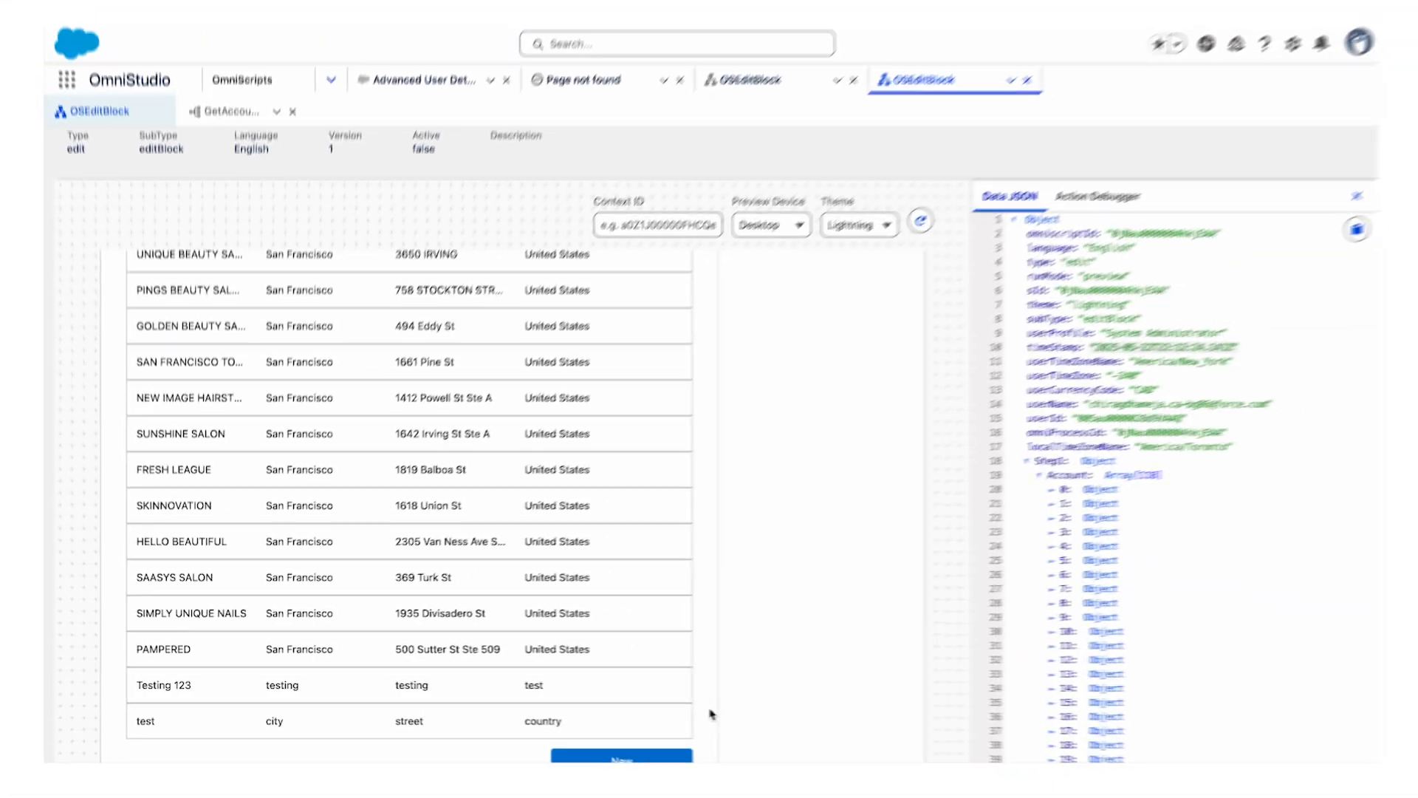
{"action": "scroll", "coordinate": [839, 469], "scroll_direction": "up", "scroll_amount": 20}
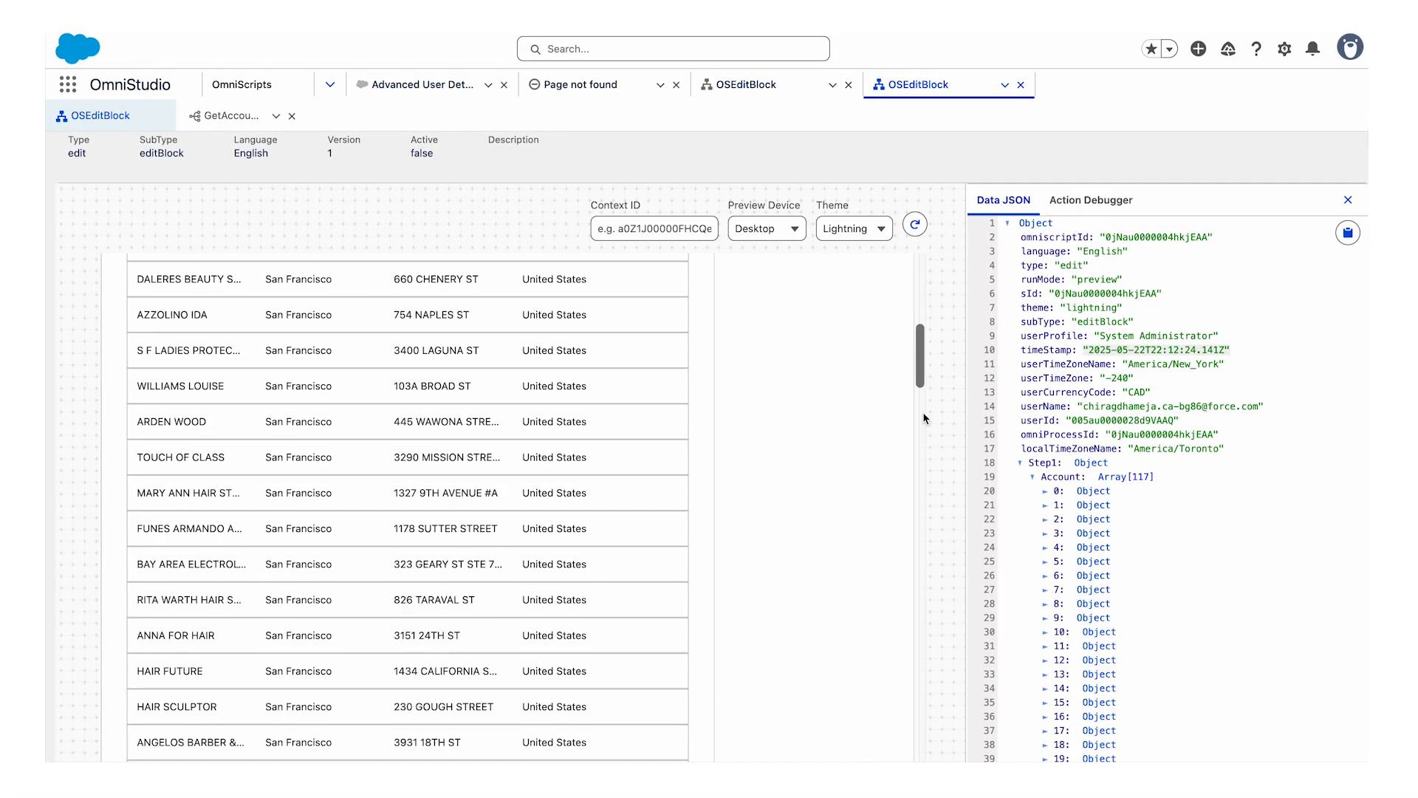
Return to the design view and set "hide" to true in the Id text element's JSON properties.
{"action": "left_click", "coordinate": [1065, 180]}
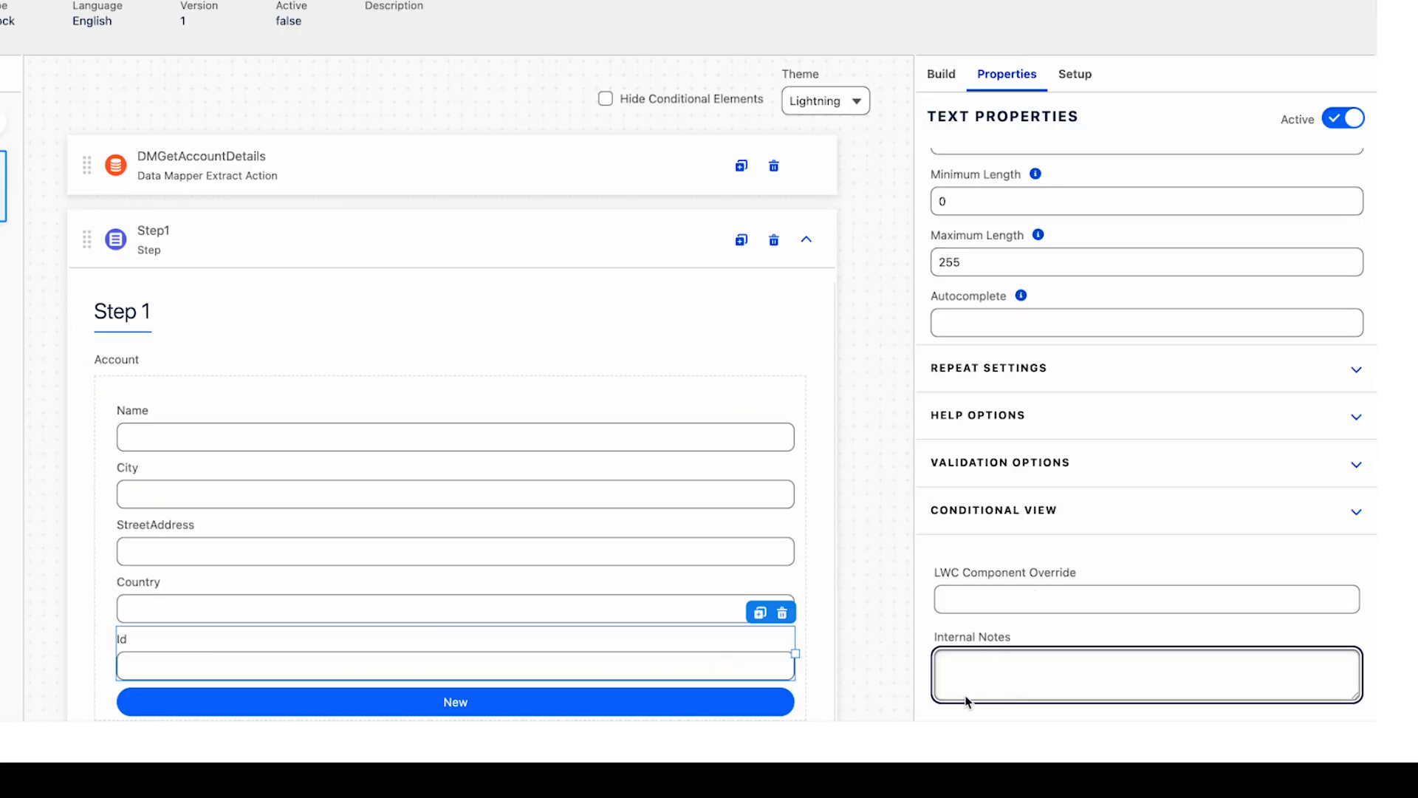
{"action": "left_click", "coordinate": [953, 720]}
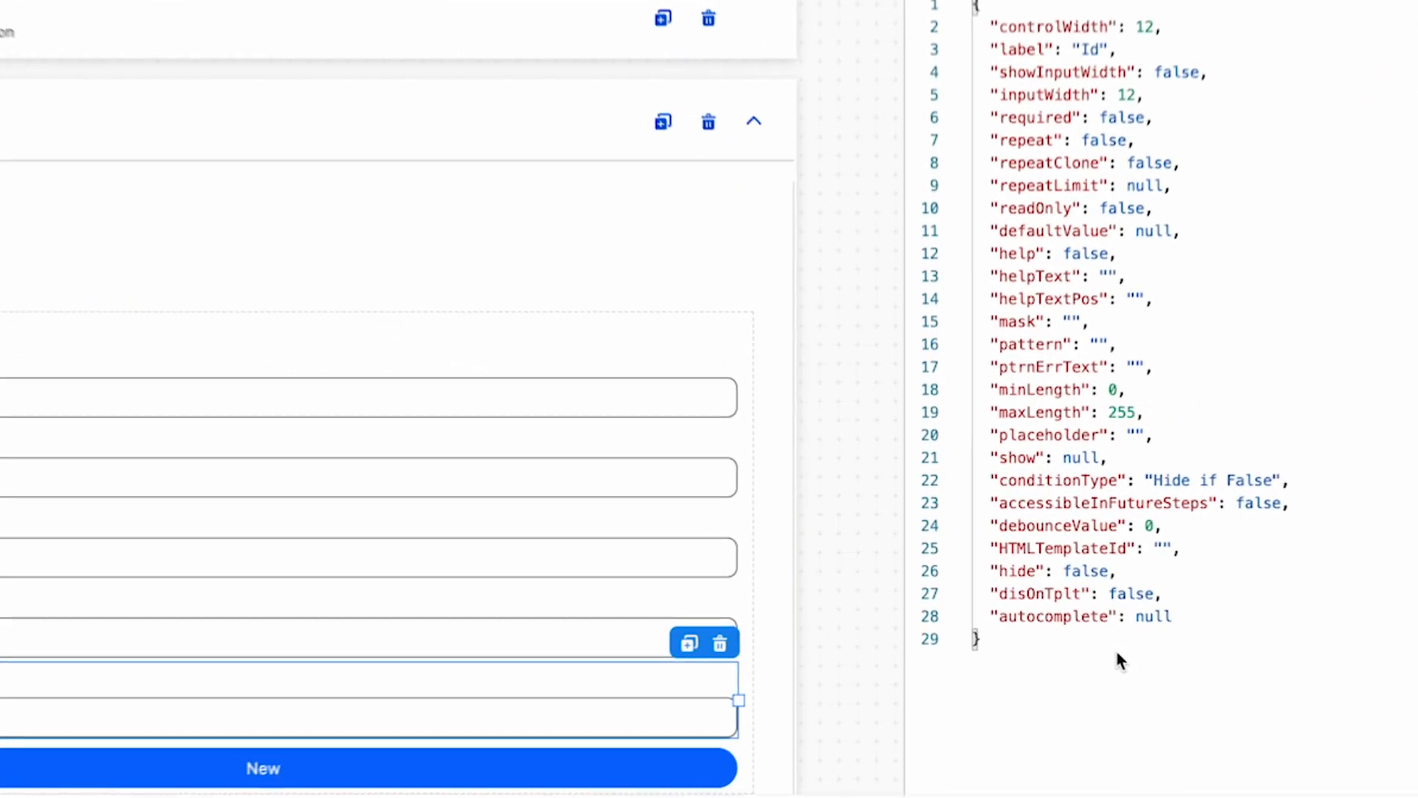
{"action": "double_click", "coordinate": [1034, 562]}
{"action": "type", "text": "true"}
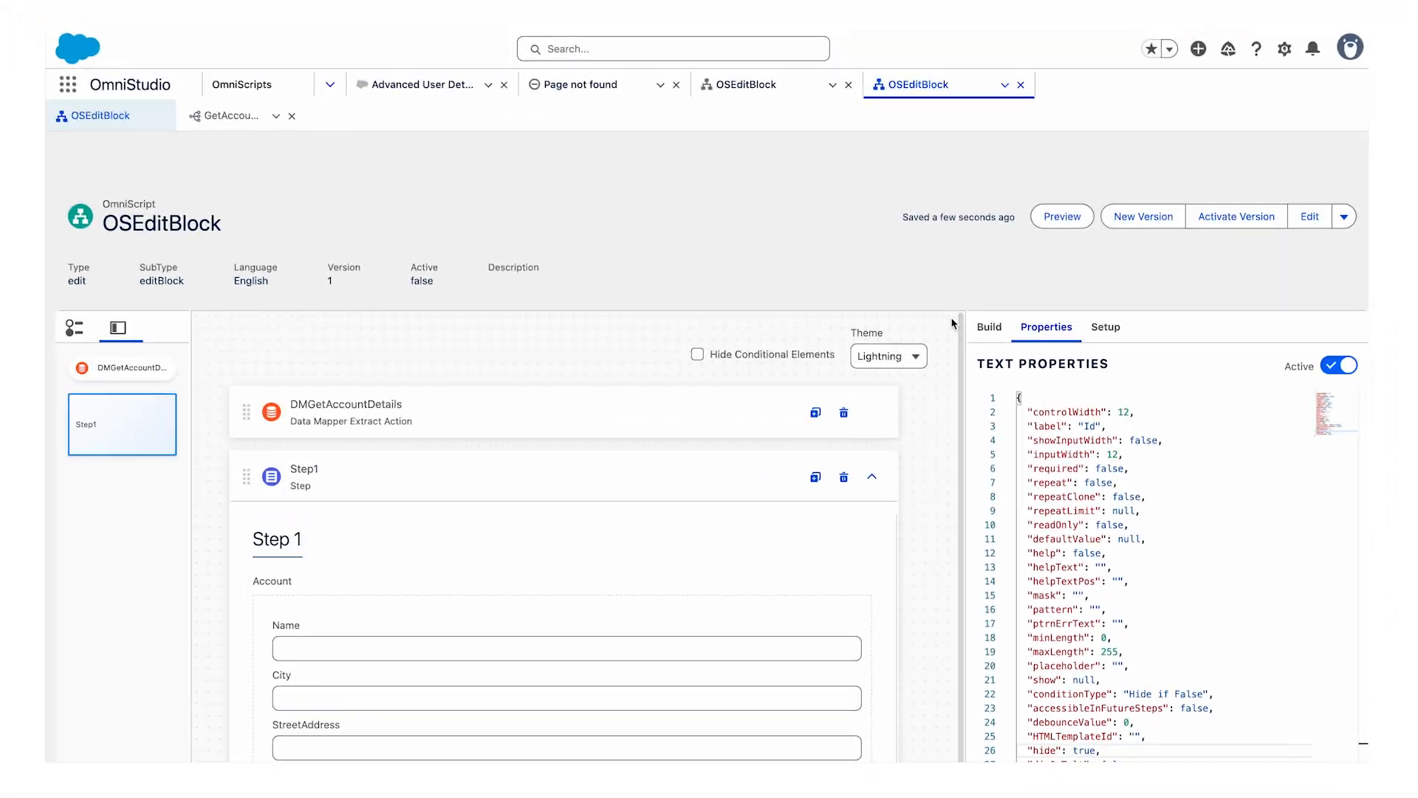
Preview the OmniScript and save a new Account with Name Test 1234, City Test 1234, StreetAddress 1234 Test and Country Test.
{"action": "left_click", "coordinate": [972, 219]}
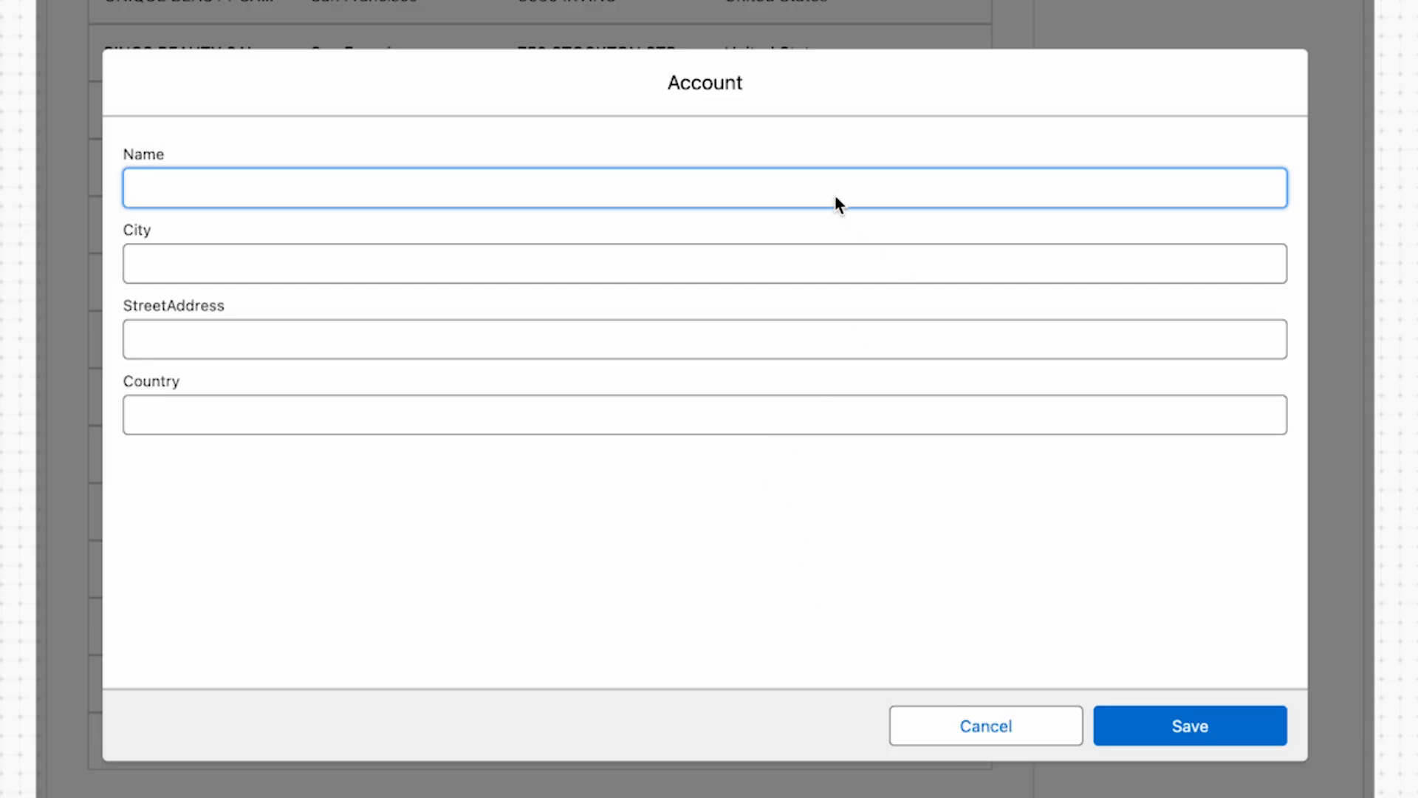
{"action": "type", "text": "Test 1234"}
{"action": "left_click", "coordinate": [726, 273]}
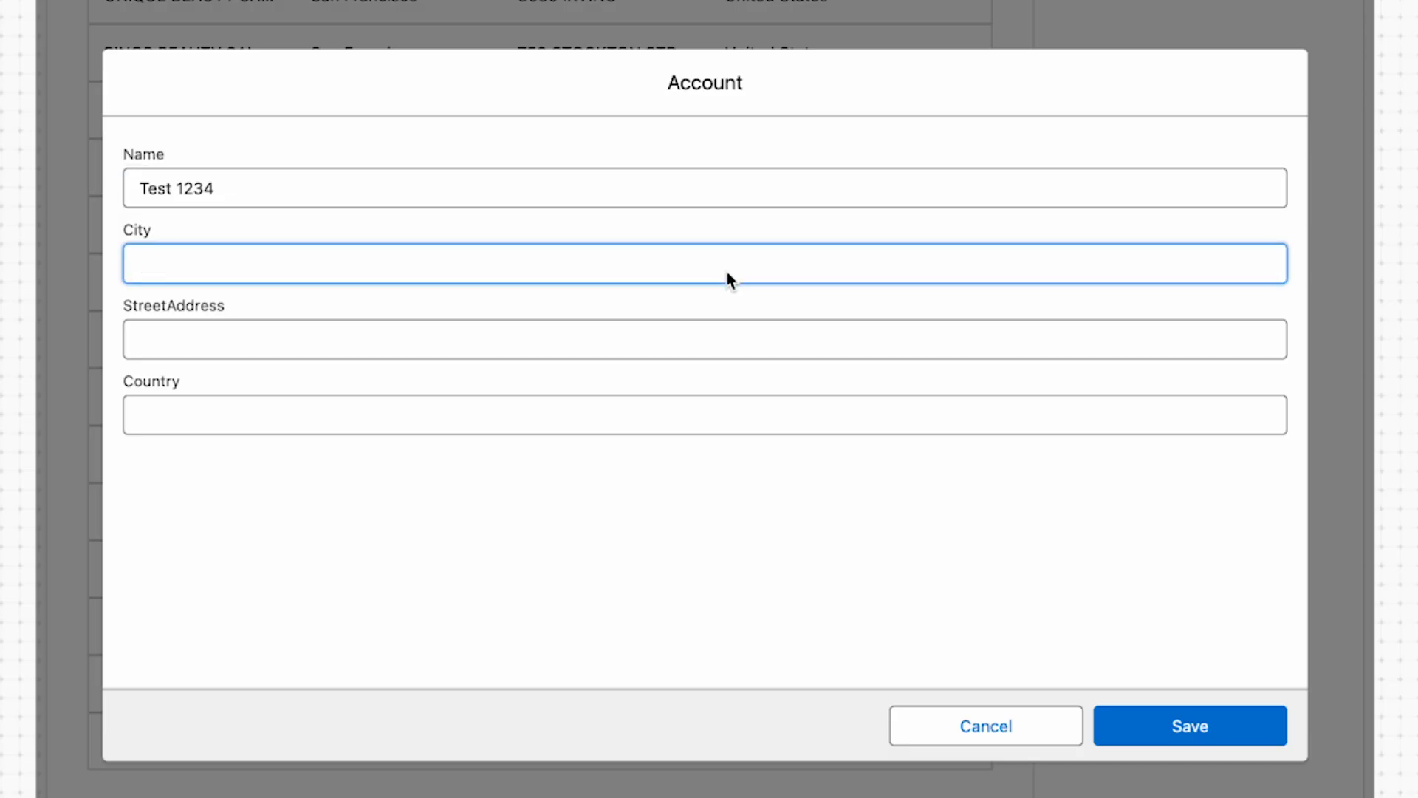
{"action": "type", "text": "Test 1234"}
{"action": "key", "text": "Tab"}
{"action": "type", "text": "1234 Test"}
{"action": "key", "text": "Tab"}
{"action": "type", "text": "Test"}
{"action": "left_click", "coordinate": [1194, 731]}
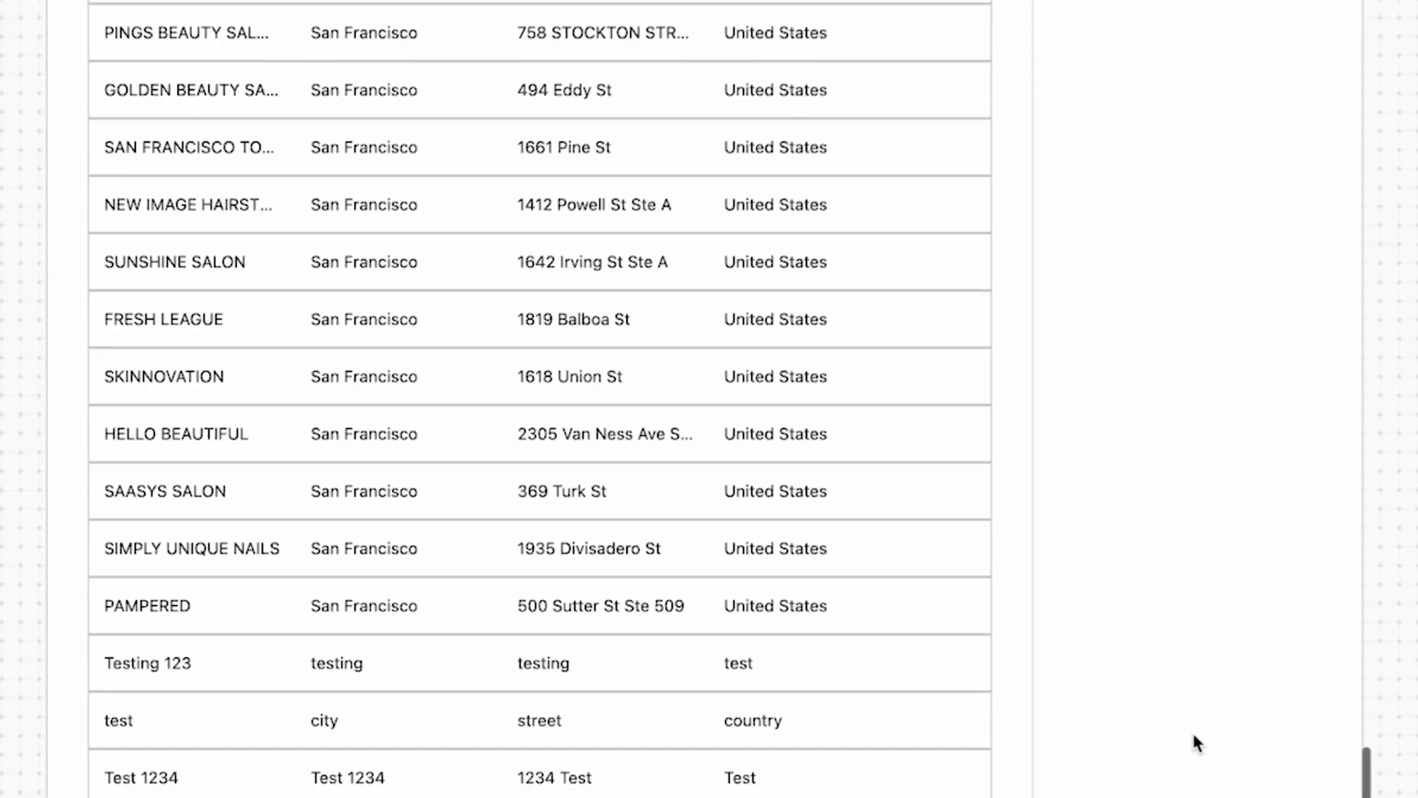